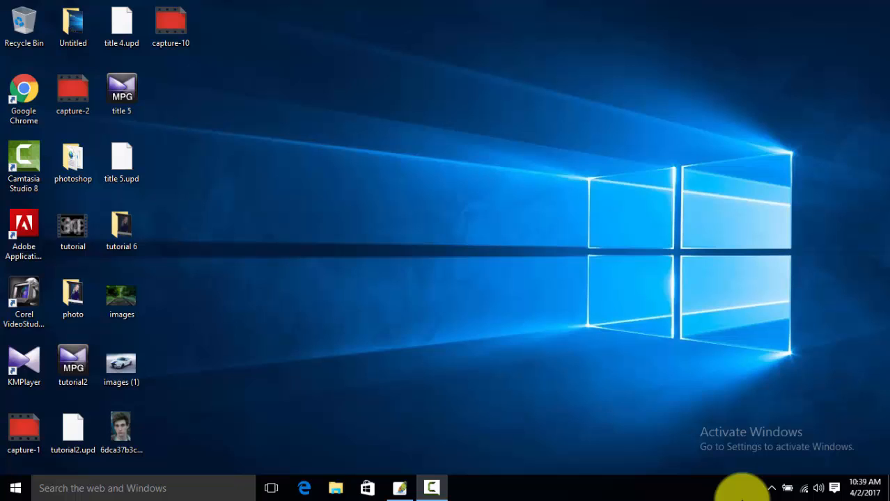
Step: Launch Adobe Photoshop
click(25, 492)
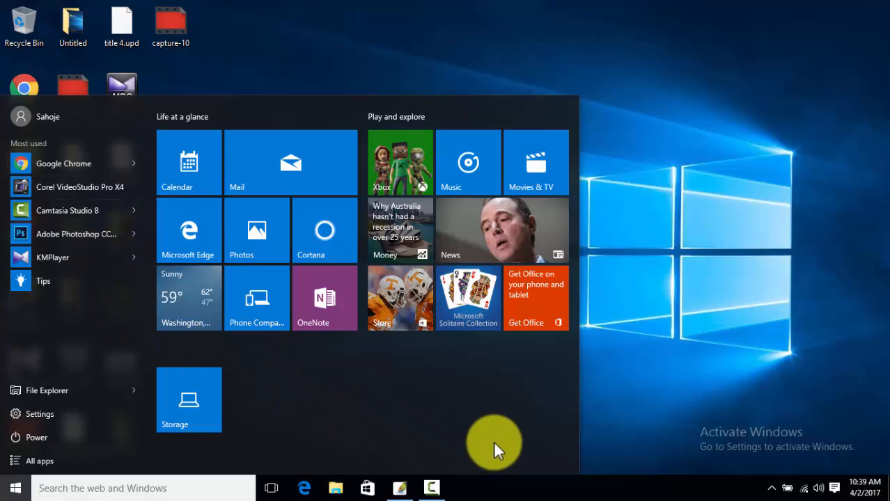
click(617, 321)
click(399, 488)
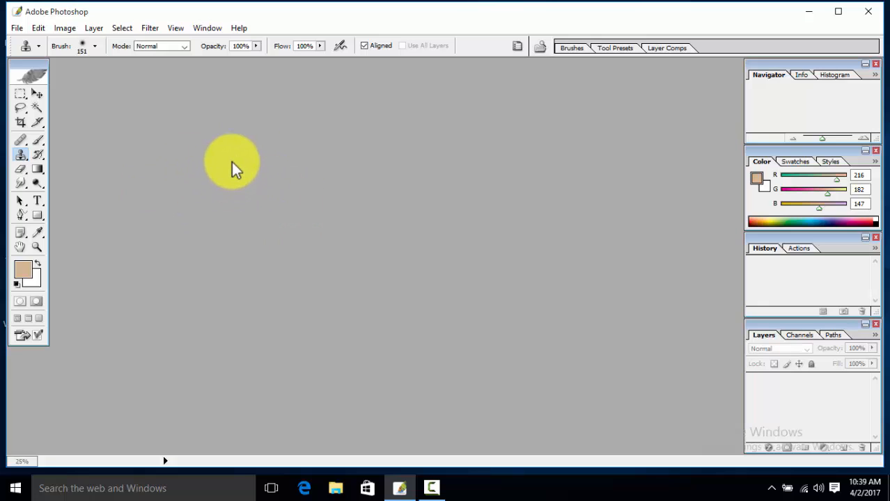
Step: Open the portrait photo of the man from the Desktop and maximize its document window
click(16, 29)
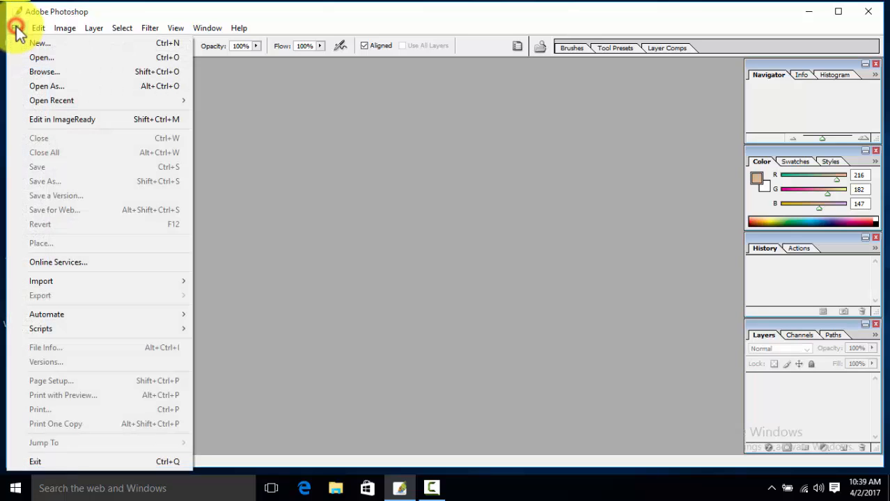
click(43, 59)
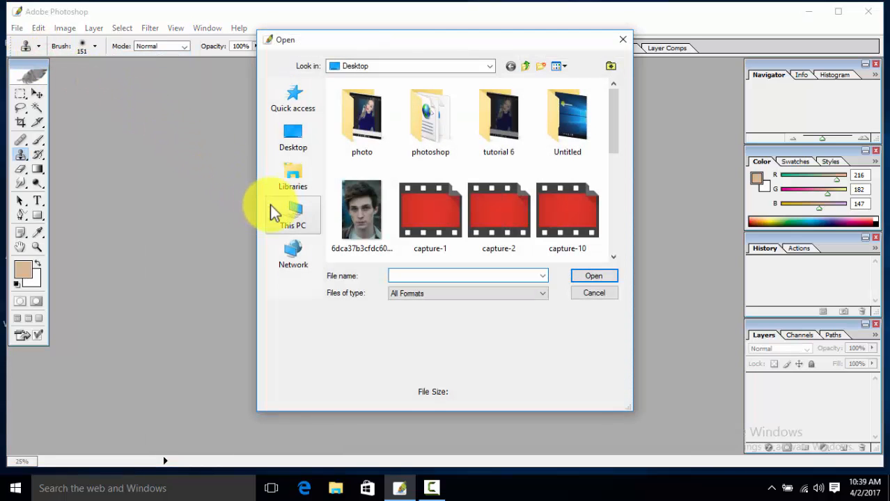
double_click(361, 217)
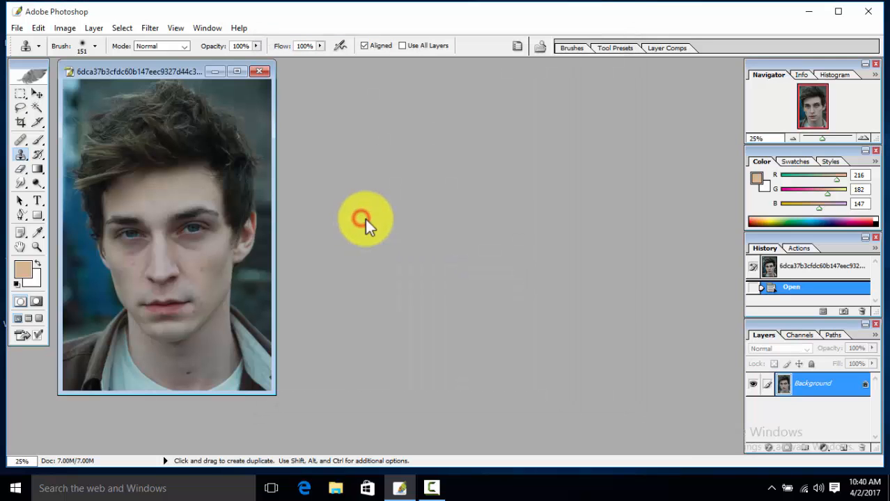
click(237, 72)
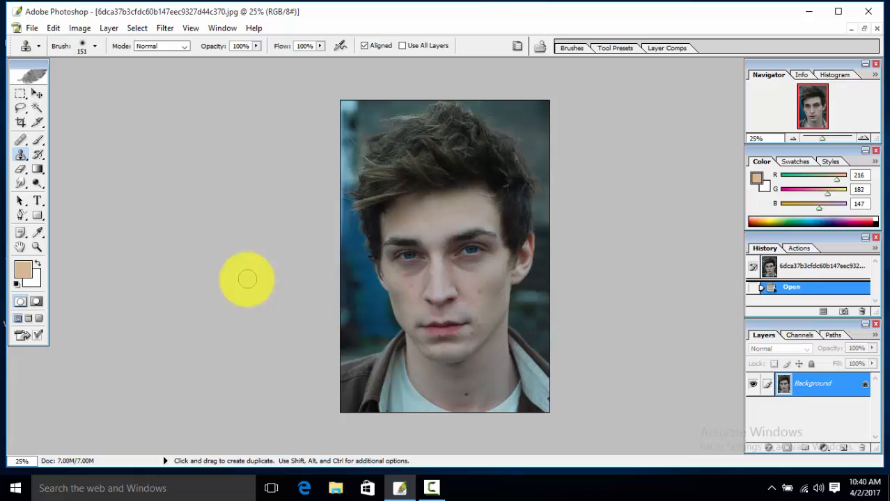
Step: Switch the active tool to the Smudge Tool
click(21, 181)
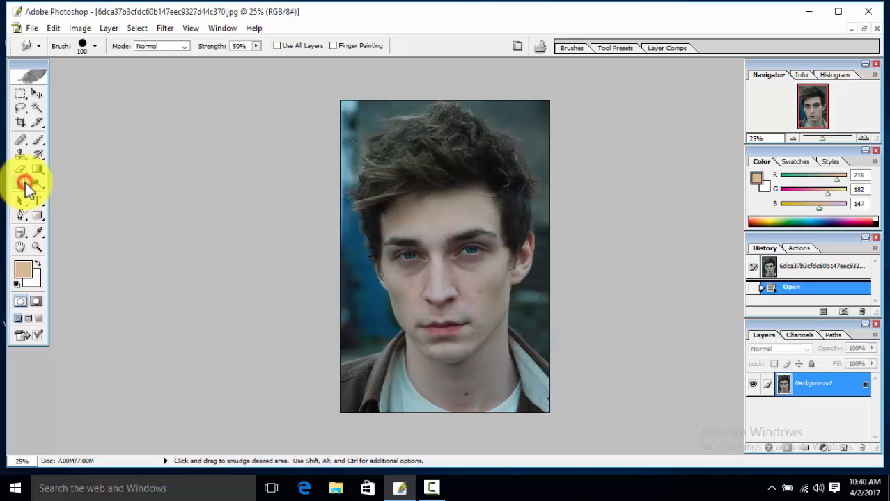
click(25, 184)
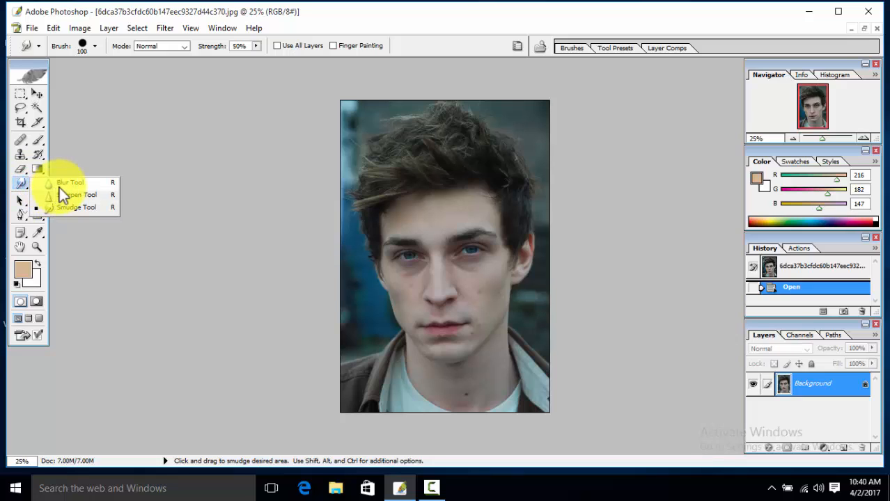
click(60, 193)
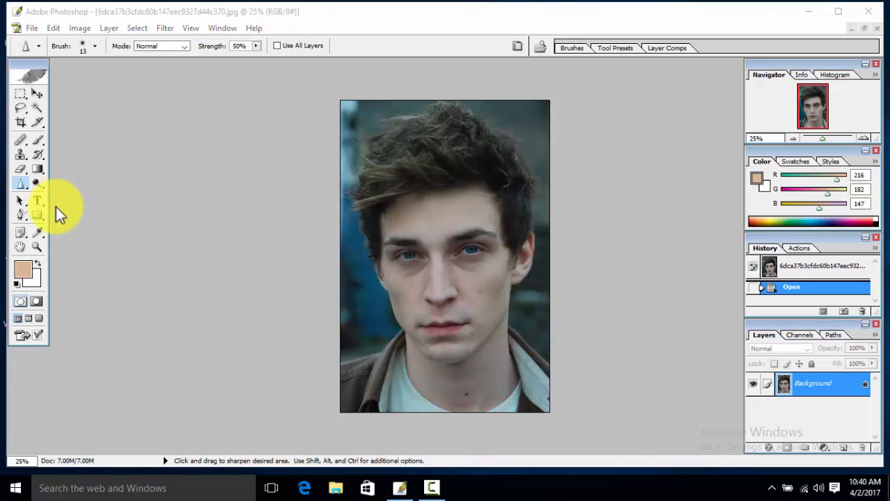
click(26, 190)
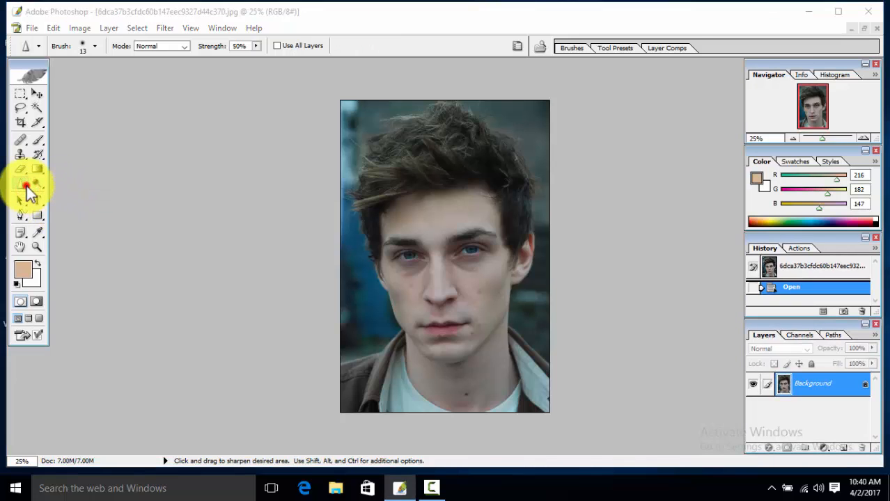
click(27, 184)
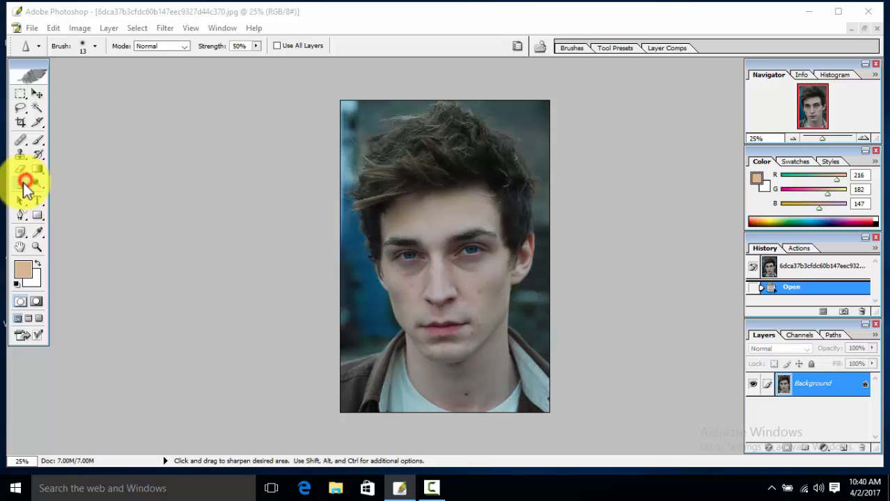
click(28, 185)
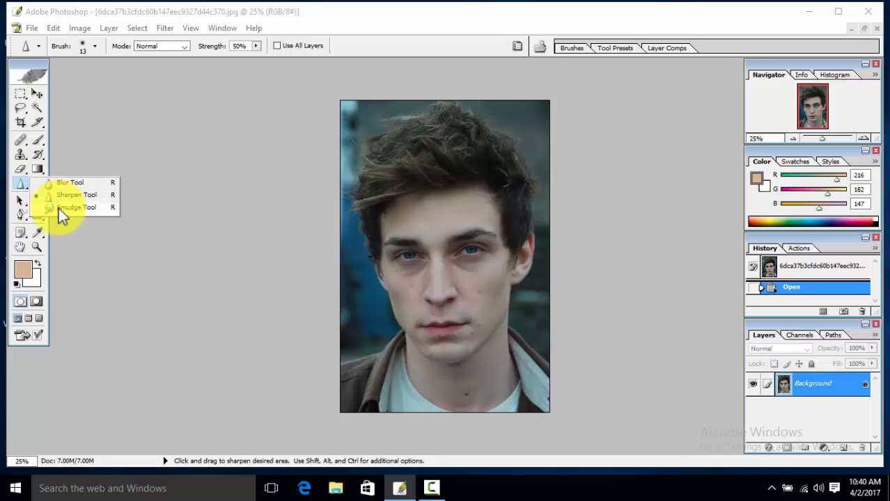
click(58, 208)
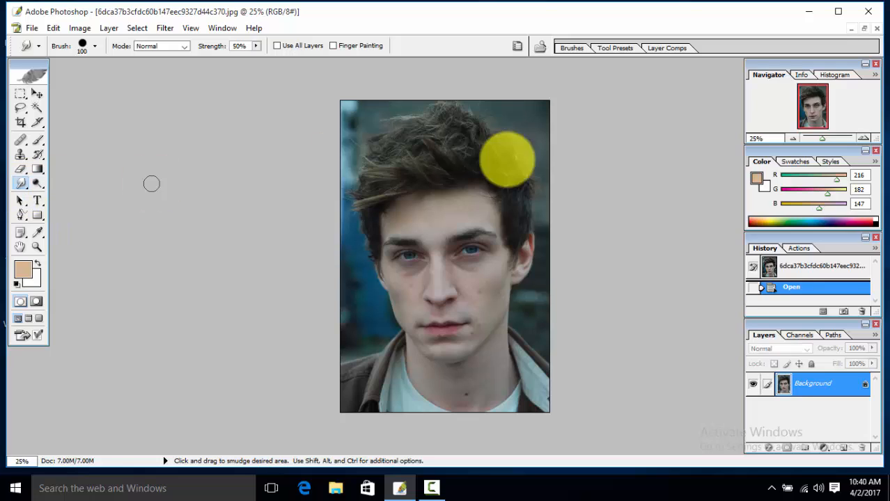
Step: Choose the 19 px hard round brush preset for the Smudge Tool
click(572, 48)
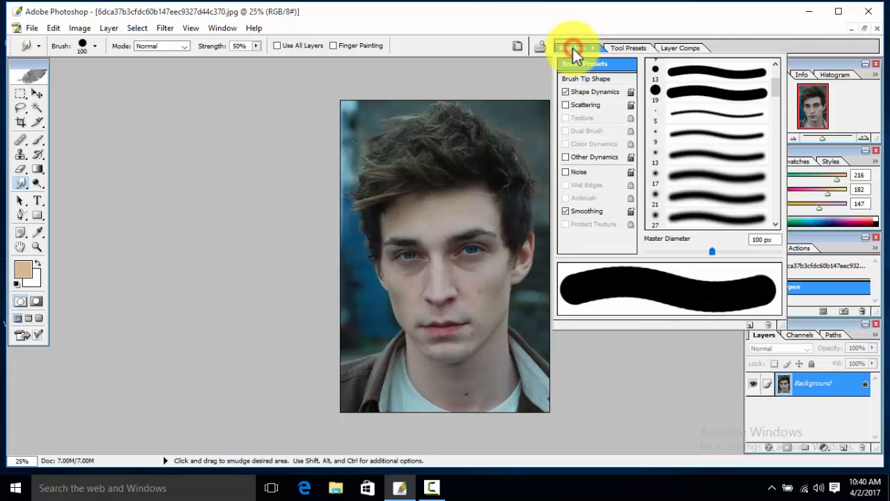
click(674, 97)
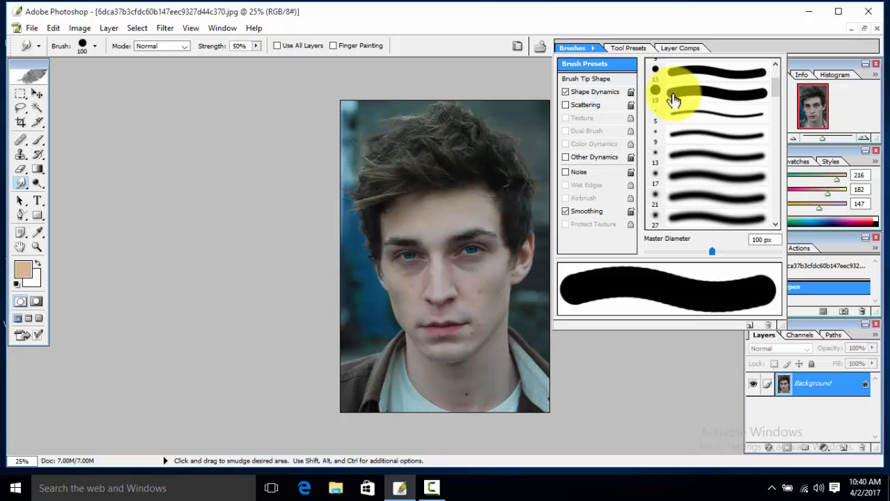
click(673, 94)
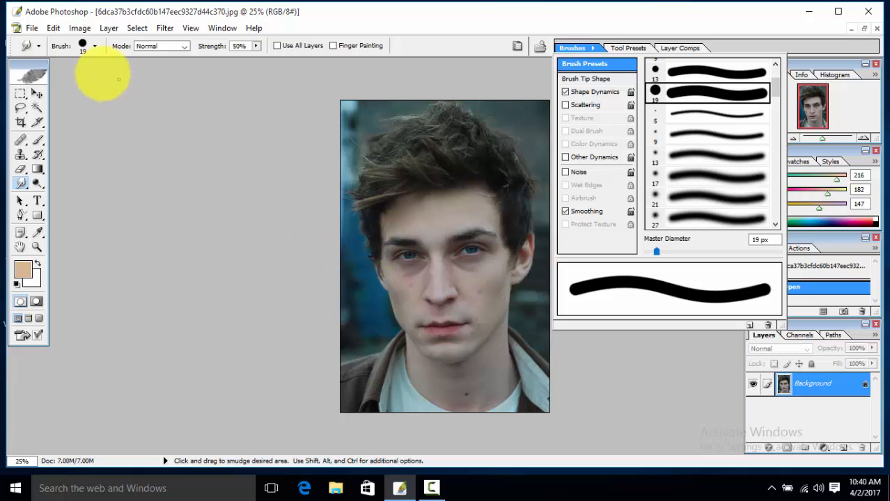
Step: Set the brush master diameter to 93 px
click(94, 47)
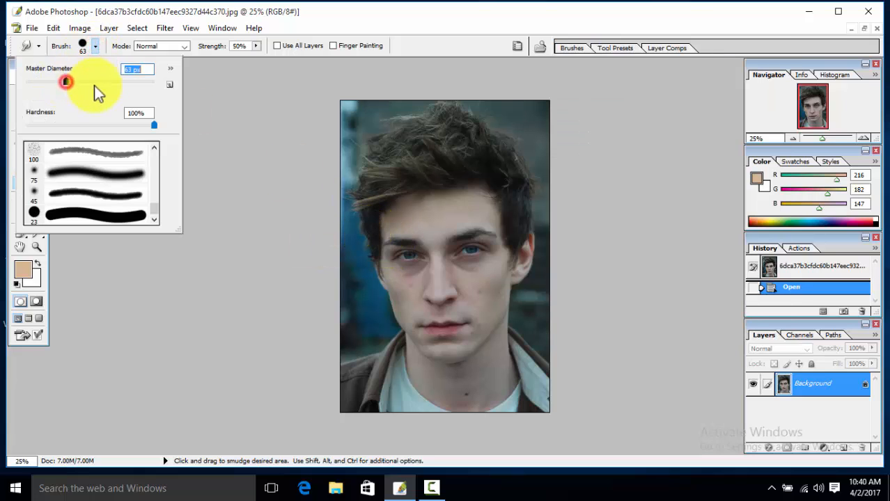
click(85, 81)
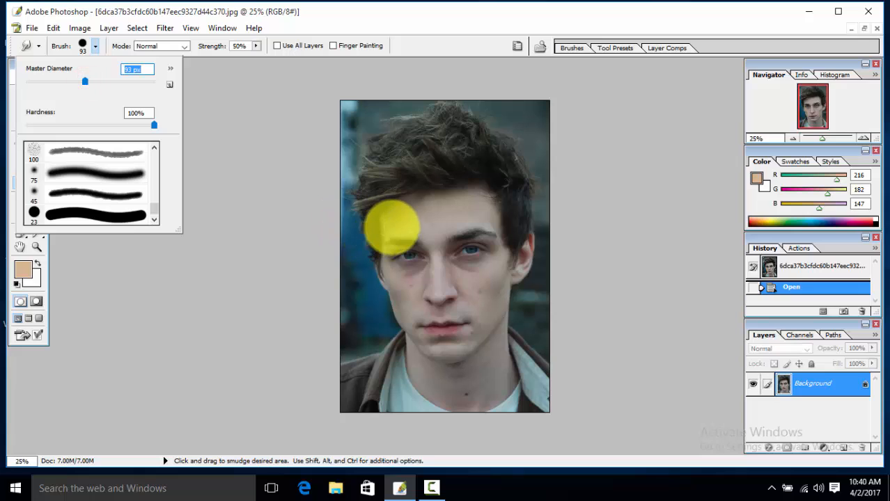
Step: Smudge the hair from the forehead upward across the left and centre of the head to raise it
mouse_move(288, 215)
mouse_down()
mouse_move(331, 216)
mouse_move(416, 184)
mouse_move(459, 134)
mouse_move(436, 144)
mouse_move(418, 138)
mouse_move(437, 162)
mouse_move(437, 181)
mouse_move(430, 175)
mouse_move(438, 170)
mouse_move(359, 150)
mouse_move(418, 150)
mouse_move(431, 168)
mouse_move(396, 178)
mouse_move(437, 169)
mouse_move(433, 153)
mouse_move(384, 154)
mouse_move(430, 171)
mouse_up()
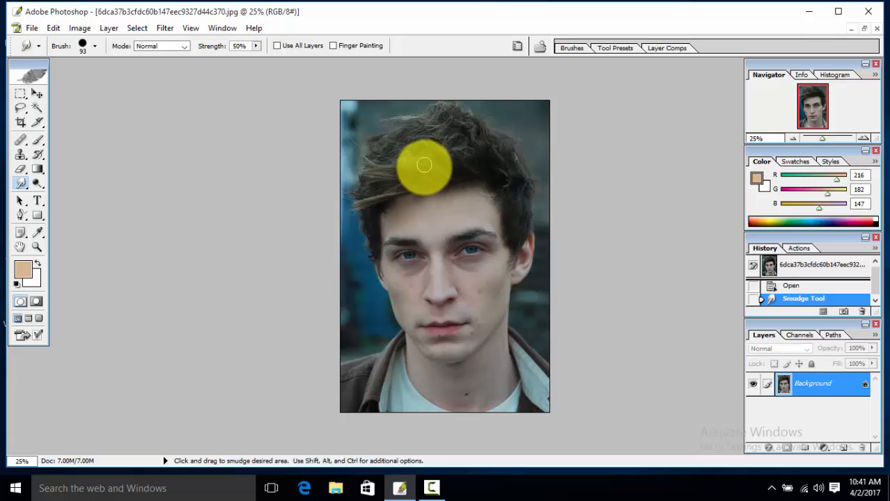
drag(424, 165, 424, 165)
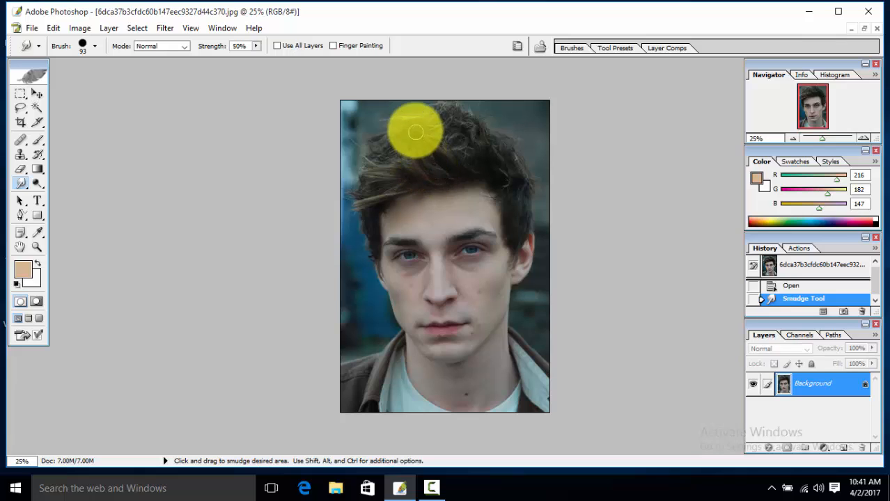
mouse_move(414, 132)
mouse_down()
mouse_move(433, 159)
mouse_move(429, 122)
mouse_up()
drag(440, 157, 440, 157)
drag(434, 113, 436, 114)
drag(449, 153, 447, 109)
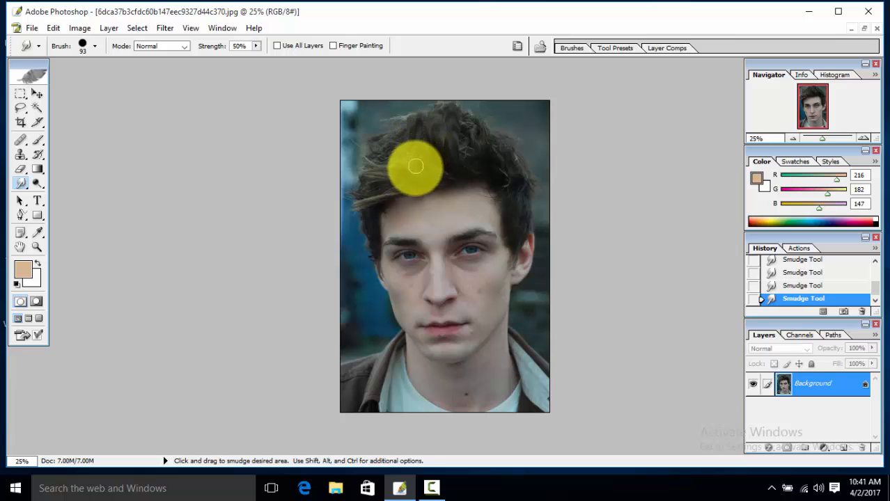
mouse_move(412, 166)
mouse_down()
mouse_move(407, 120)
mouse_move(400, 166)
mouse_move(395, 120)
mouse_up()
mouse_move(392, 170)
mouse_down()
mouse_move(390, 125)
mouse_move(384, 182)
mouse_move(377, 128)
mouse_up()
drag(376, 177, 367, 125)
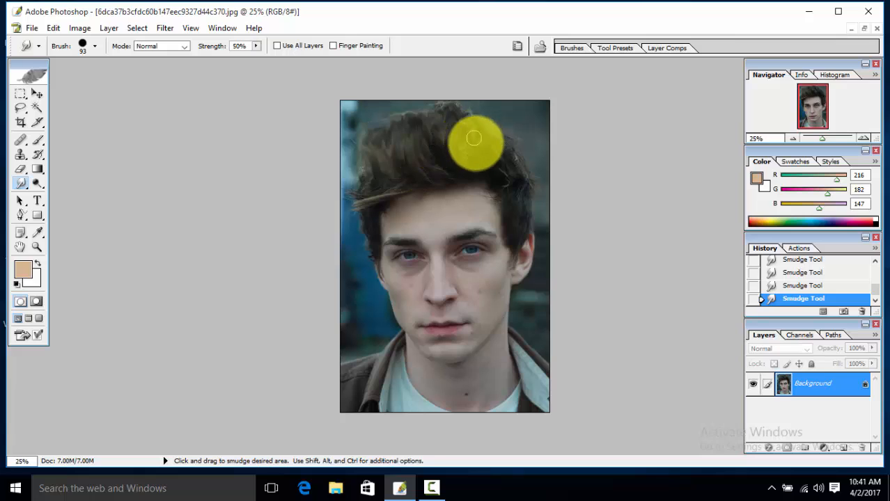
Step: Smudge the hair on the right side and crown upward into tall spikes
drag(468, 163, 457, 110)
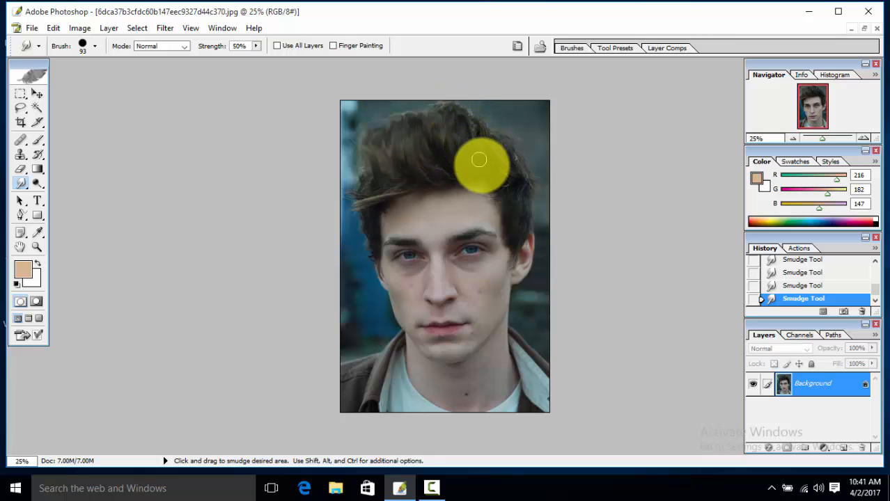
mouse_move(481, 166)
mouse_down()
mouse_move(472, 109)
mouse_move(495, 166)
mouse_move(487, 118)
mouse_up()
drag(496, 168, 498, 119)
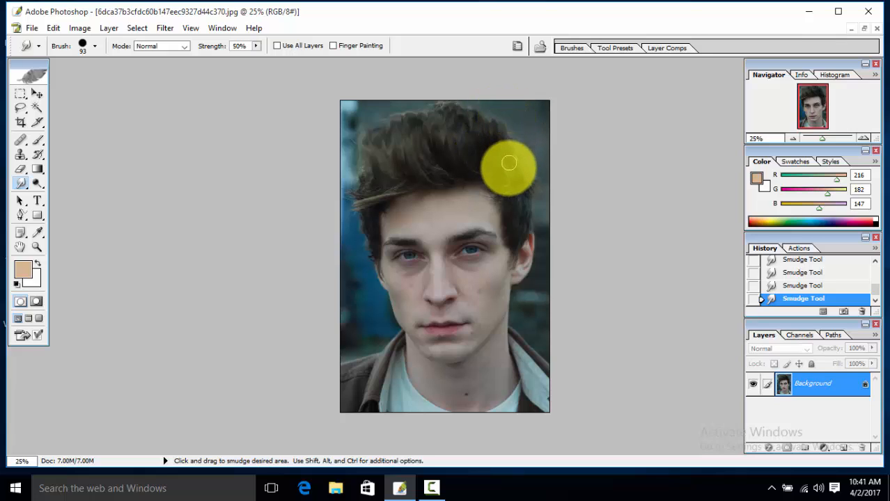
mouse_move(508, 169)
mouse_down()
mouse_move(509, 124)
mouse_move(490, 140)
mouse_move(490, 111)
mouse_up()
drag(468, 149, 469, 111)
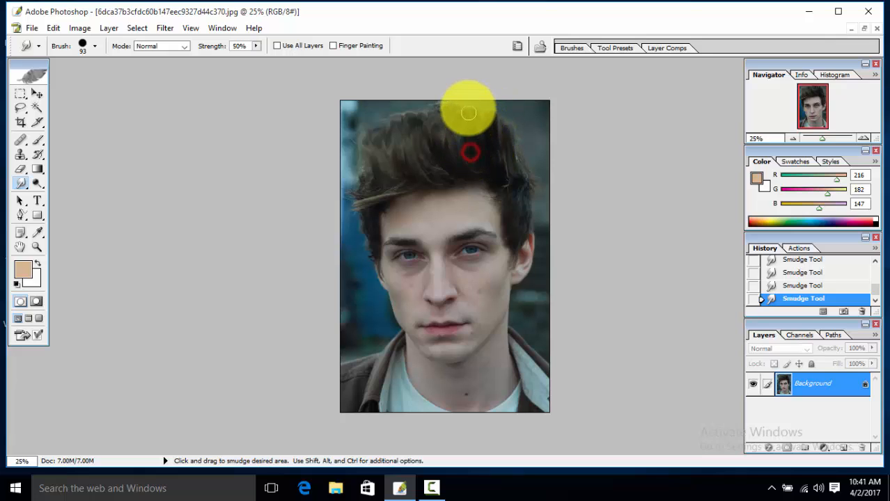
mouse_move(438, 152)
mouse_down()
mouse_move(435, 119)
mouse_move(423, 145)
mouse_move(426, 114)
mouse_up()
mouse_move(380, 162)
mouse_down()
mouse_move(374, 129)
mouse_move(397, 157)
mouse_move(393, 118)
mouse_move(413, 135)
mouse_move(410, 114)
mouse_move(416, 136)
mouse_move(420, 111)
mouse_move(400, 134)
mouse_move(402, 111)
mouse_move(388, 142)
mouse_move(378, 119)
mouse_up()
mouse_move(511, 171)
mouse_down()
mouse_move(512, 135)
mouse_move(490, 143)
mouse_move(489, 114)
mouse_move(478, 129)
mouse_move(477, 105)
mouse_up()
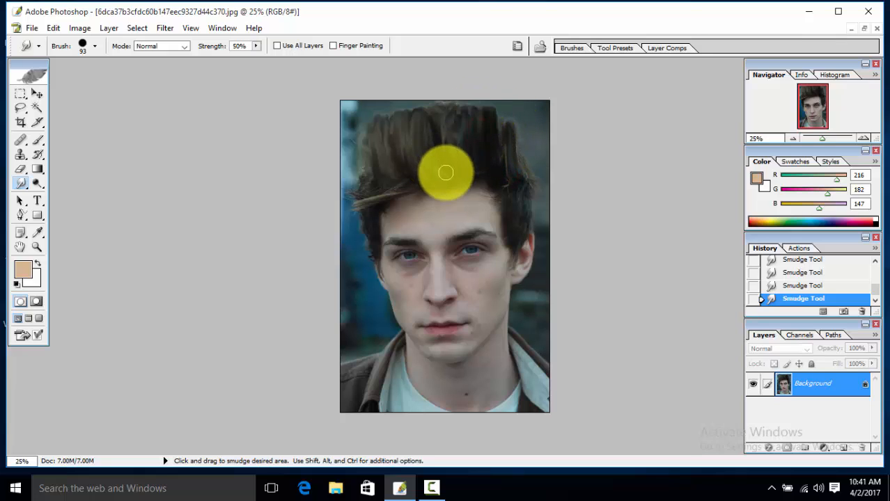
Step: Add further upward smudge strokes to shape the spiky top and the front hairline
mouse_move(443, 141)
mouse_down()
mouse_move(441, 110)
mouse_move(426, 125)
mouse_move(427, 110)
mouse_move(411, 116)
mouse_up()
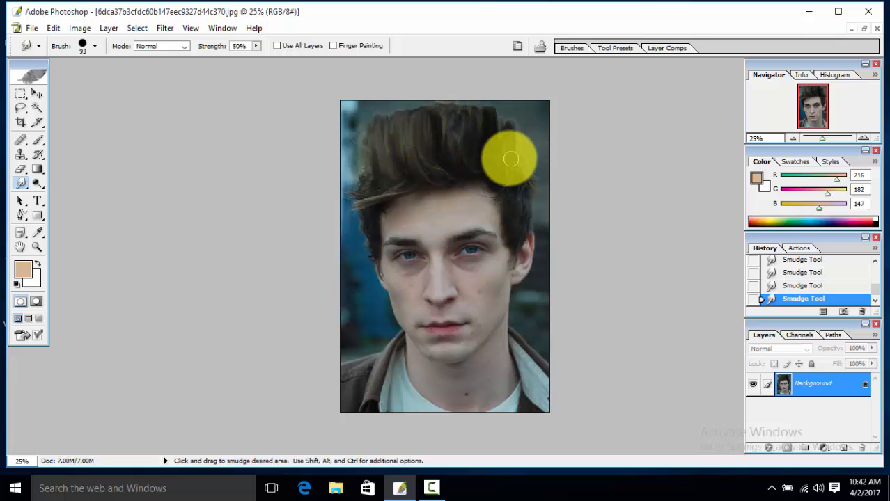
drag(502, 158, 497, 115)
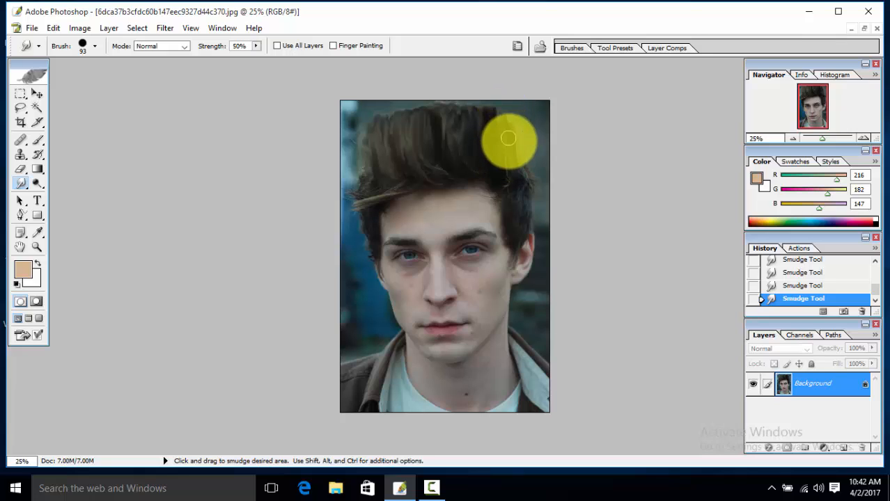
click(515, 174)
mouse_move(516, 174)
mouse_down()
mouse_move(513, 127)
mouse_move(520, 167)
mouse_move(515, 129)
mouse_up()
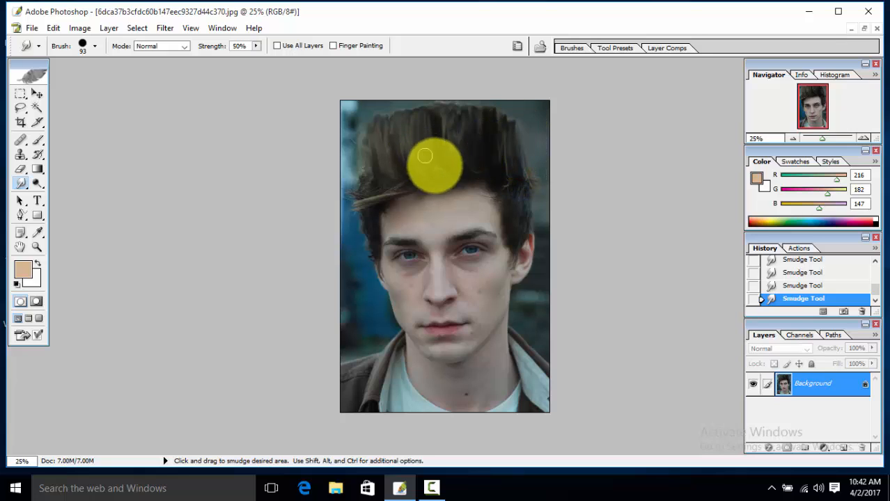
mouse_move(427, 173)
mouse_down()
mouse_move(419, 123)
mouse_move(429, 123)
mouse_move(438, 145)
mouse_up()
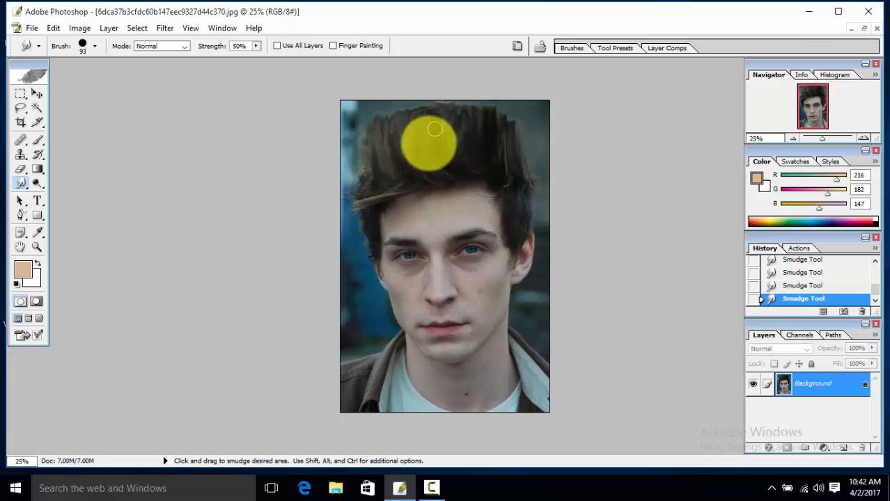
mouse_move(415, 198)
mouse_down()
mouse_move(431, 195)
mouse_move(439, 179)
mouse_up()
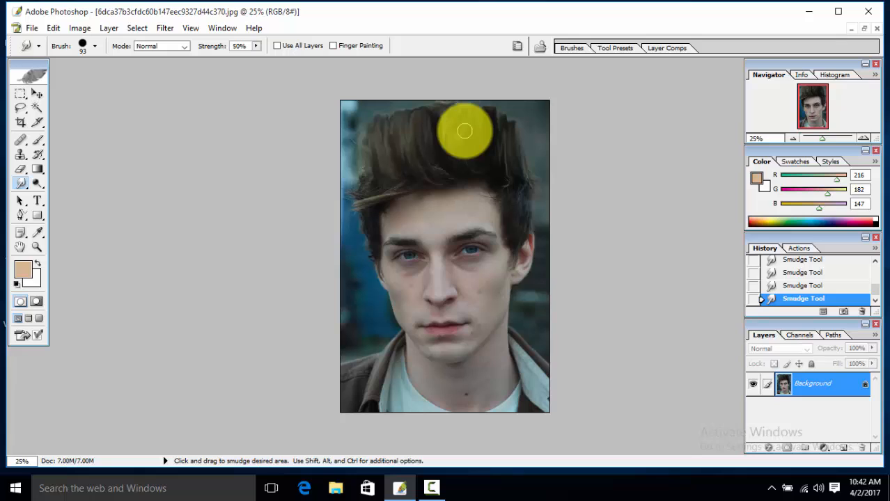
drag(420, 170, 413, 116)
mouse_move(440, 147)
mouse_down()
mouse_move(435, 110)
mouse_move(460, 107)
mouse_up()
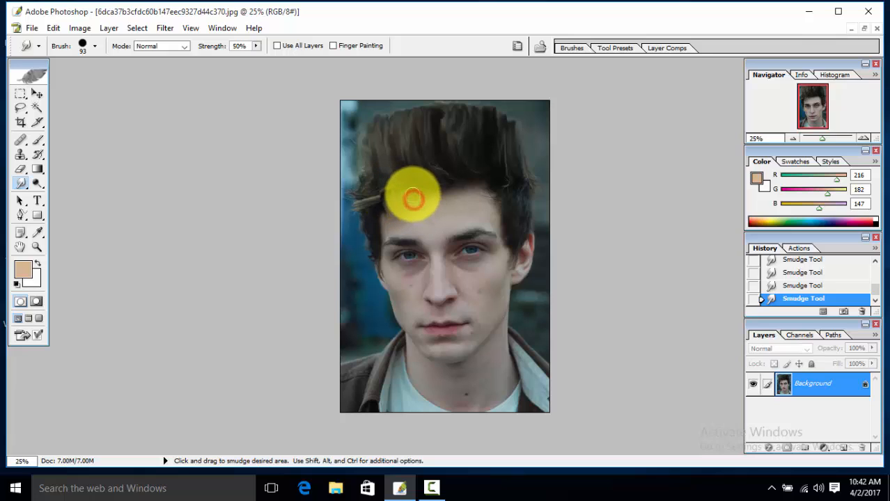
drag(424, 190, 447, 200)
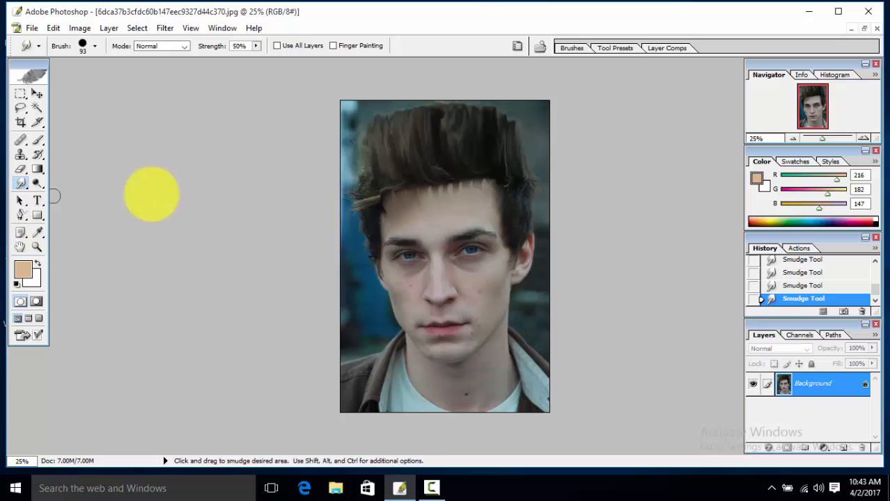
Step: Switch to the Clone Stamp tool with a 151 px brush and try stamping the forehead before a source is set
click(22, 155)
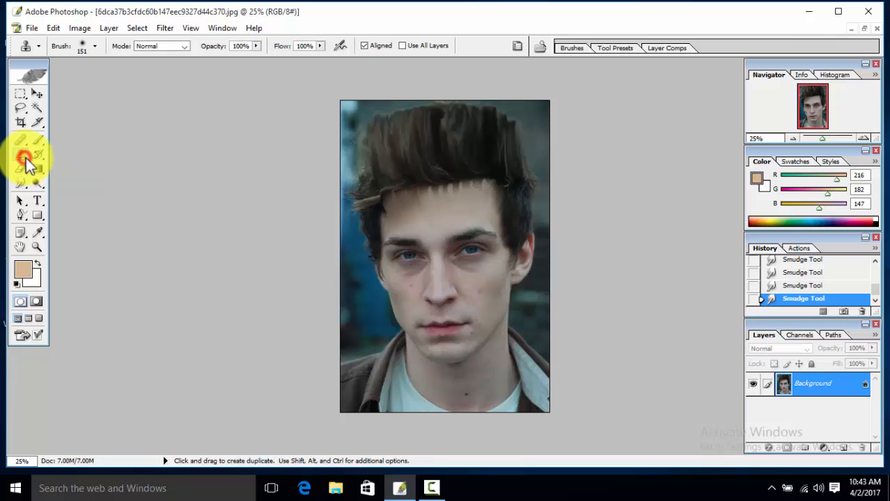
click(95, 45)
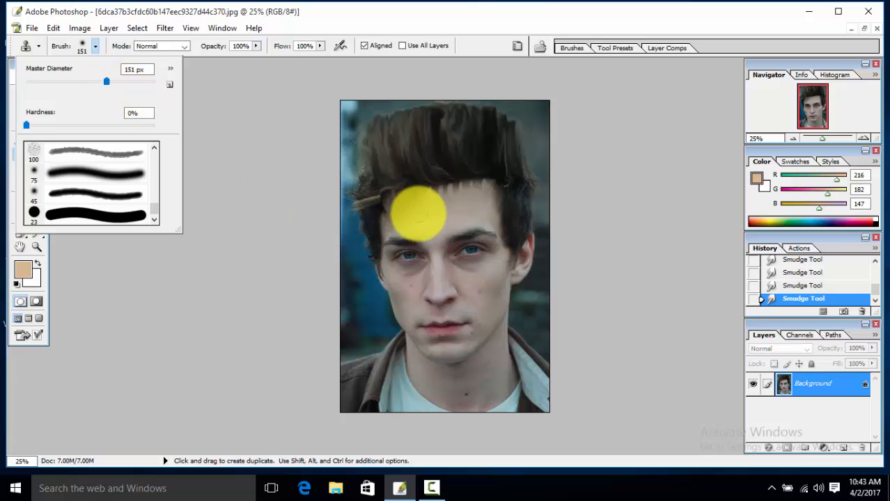
click(233, 200)
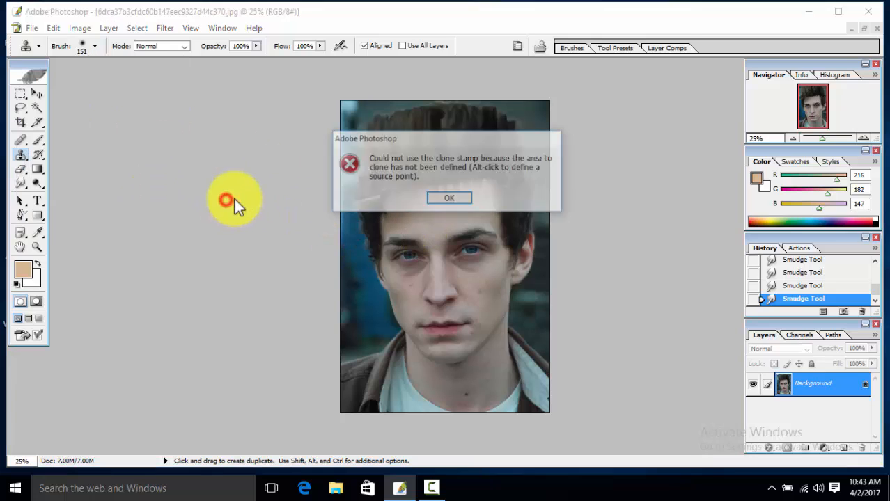
click(433, 199)
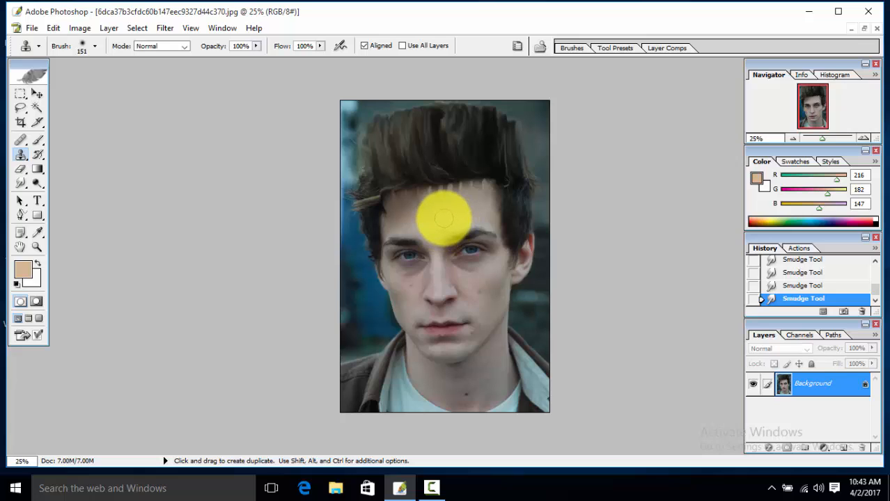
Step: Sample forehead skin as the clone source and stamp it over the smudged streaks along the central hairline
key(alt)
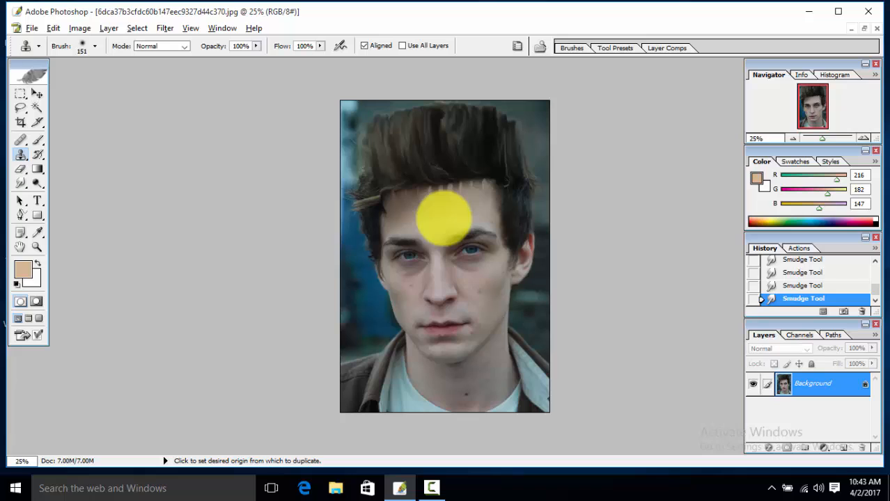
alt+click(443, 217)
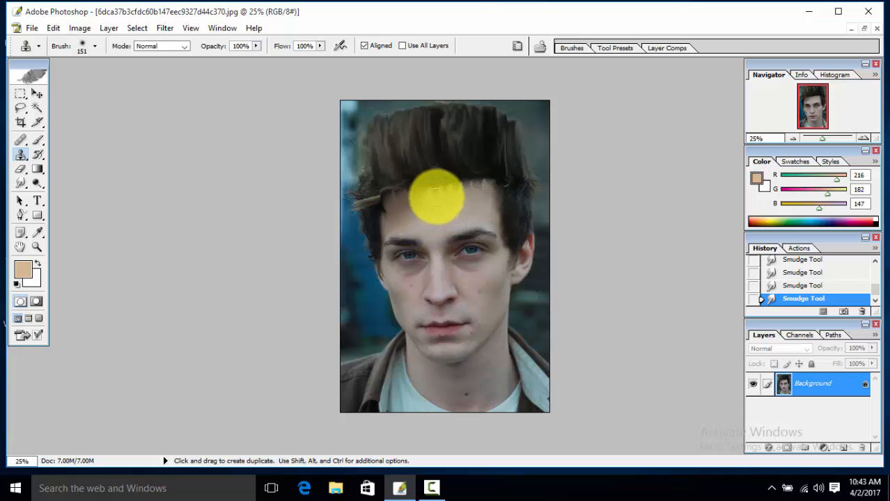
click(435, 195)
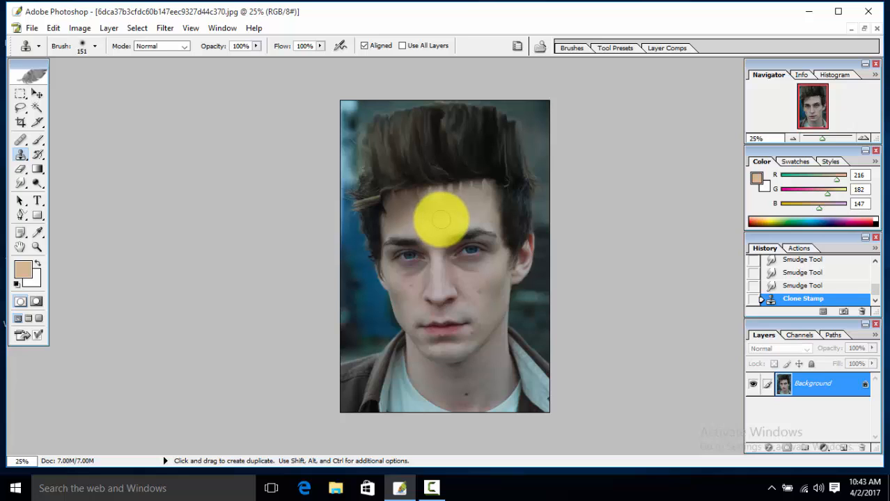
key(alt)
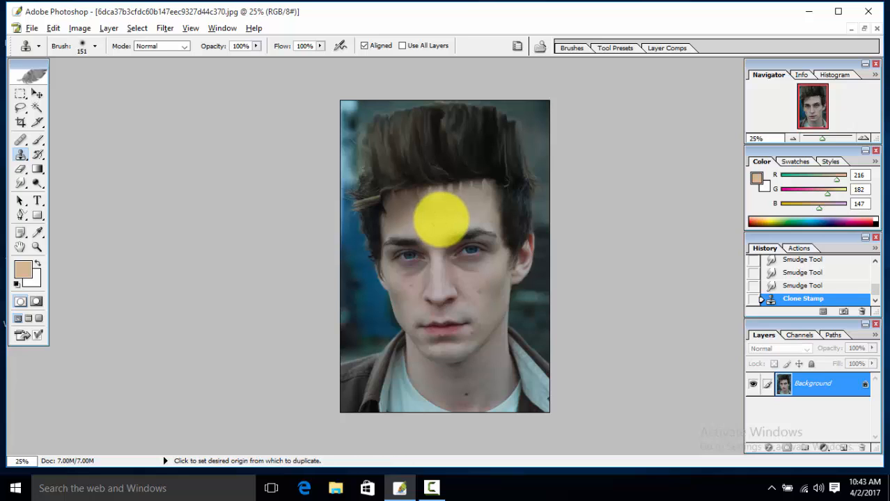
alt+click(446, 200)
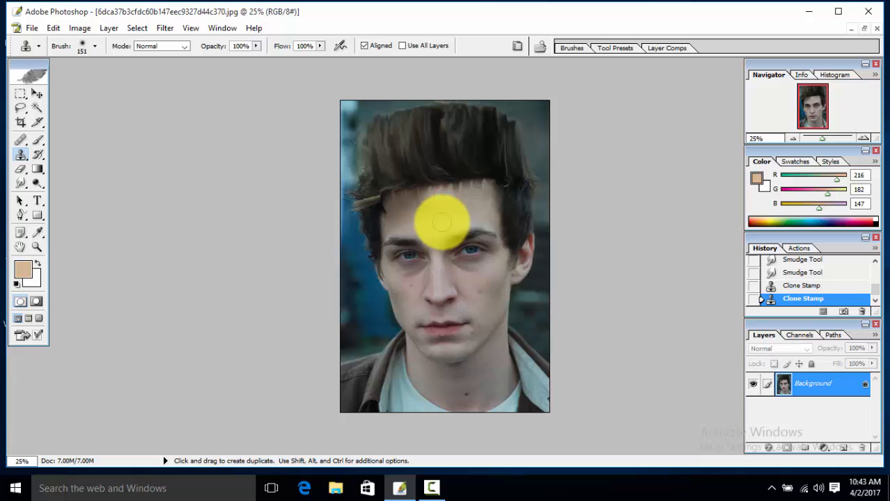
alt+click(443, 219)
alt+click(451, 213)
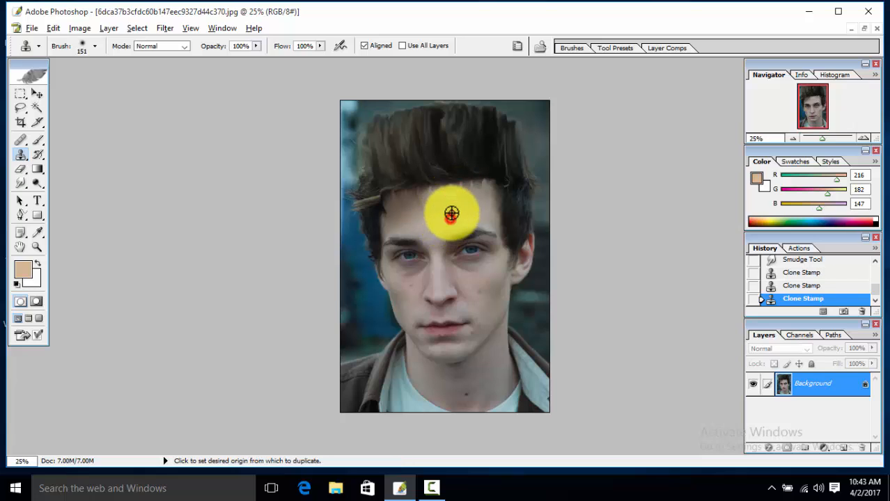
click(467, 193)
alt+click(448, 218)
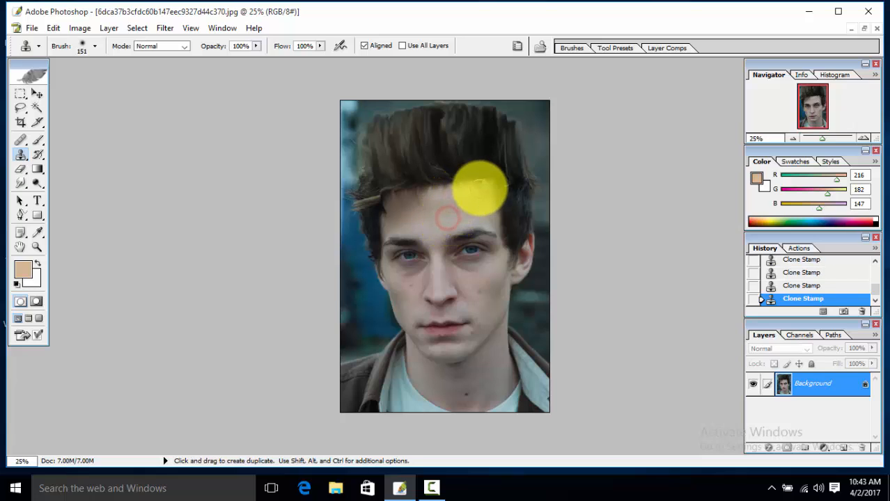
click(479, 189)
Step: Resample nearby skin and clone it over the smudged hairline on the left side of the forehead
alt+click(453, 222)
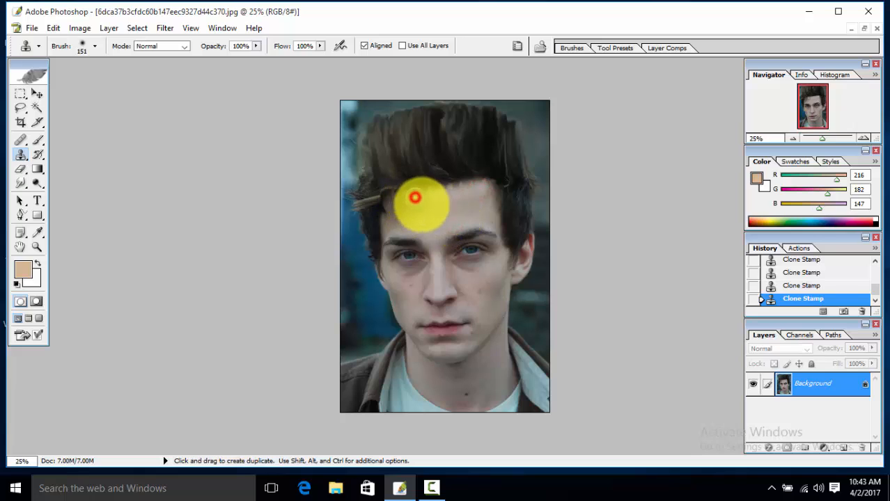
alt+click(429, 223)
click(427, 195)
alt+click(436, 222)
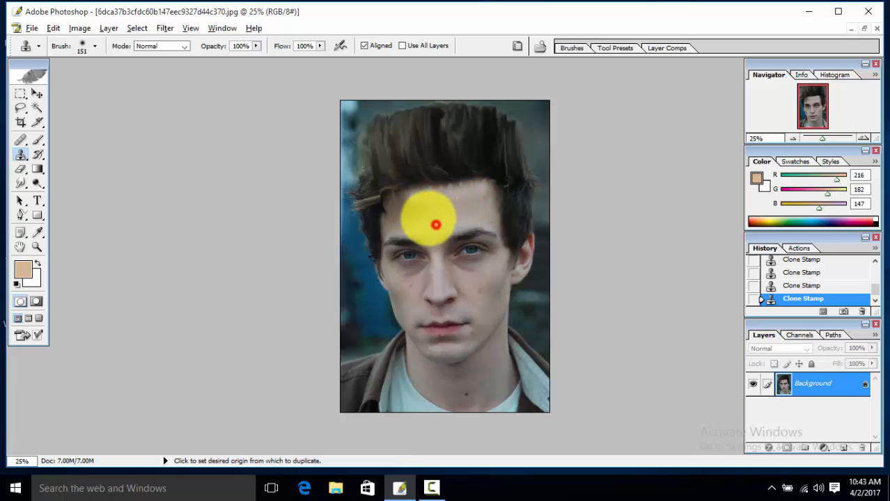
alt+click(420, 220)
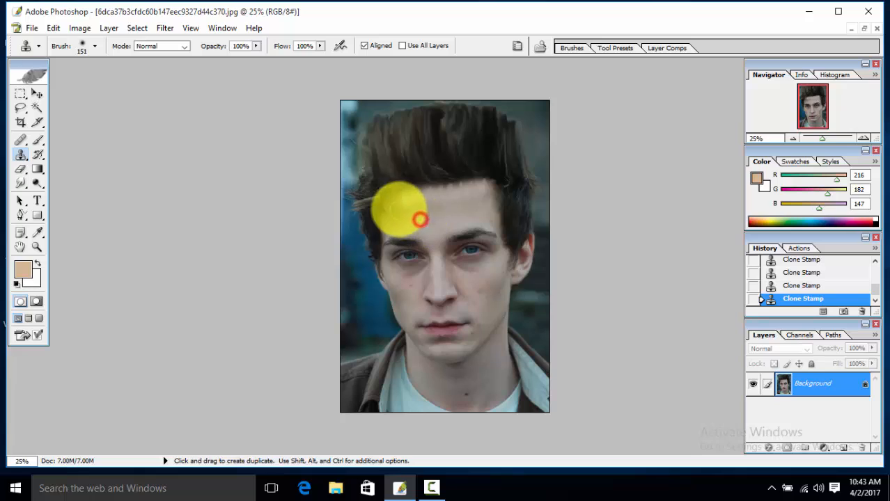
alt+click(420, 227)
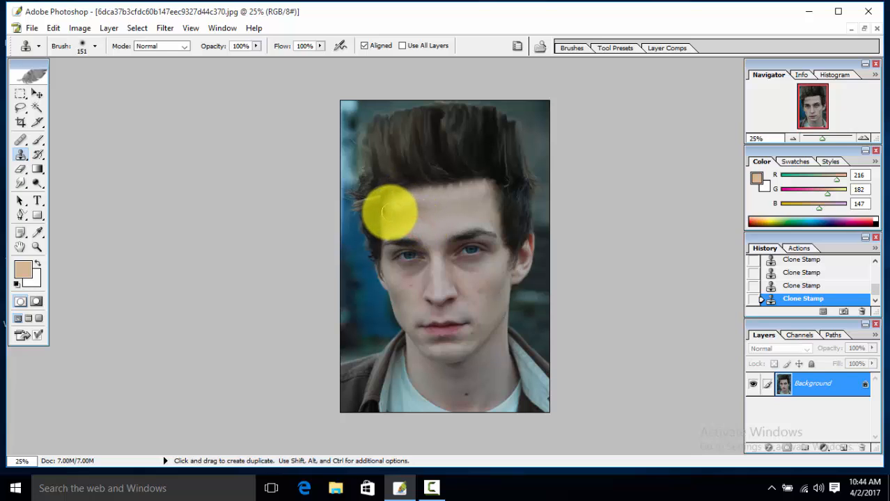
click(388, 211)
alt+click(413, 223)
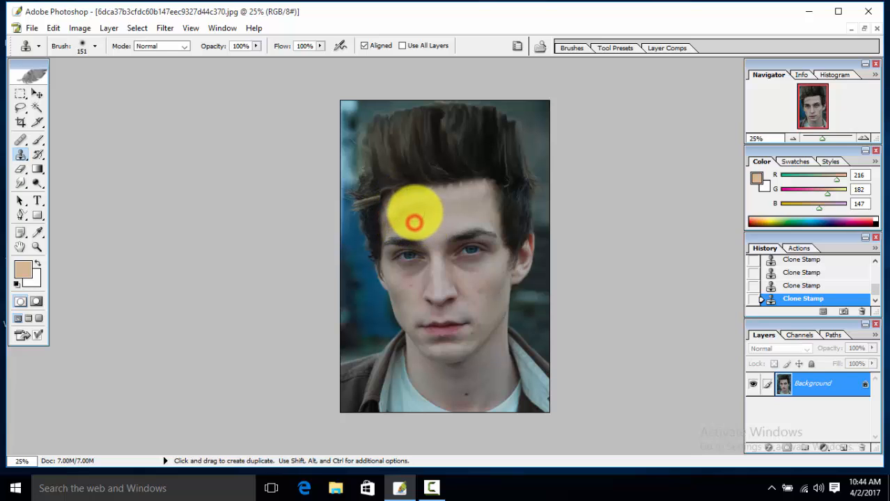
alt+click(432, 227)
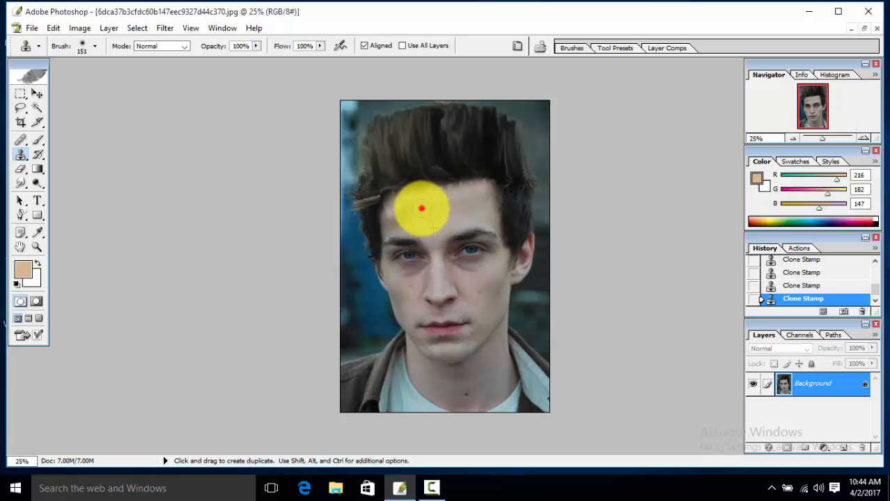
Step: Continue cloning forehead skin over leftover hair streaks across the centre and left of the hairline
alt+click(436, 229)
click(438, 206)
alt+click(443, 225)
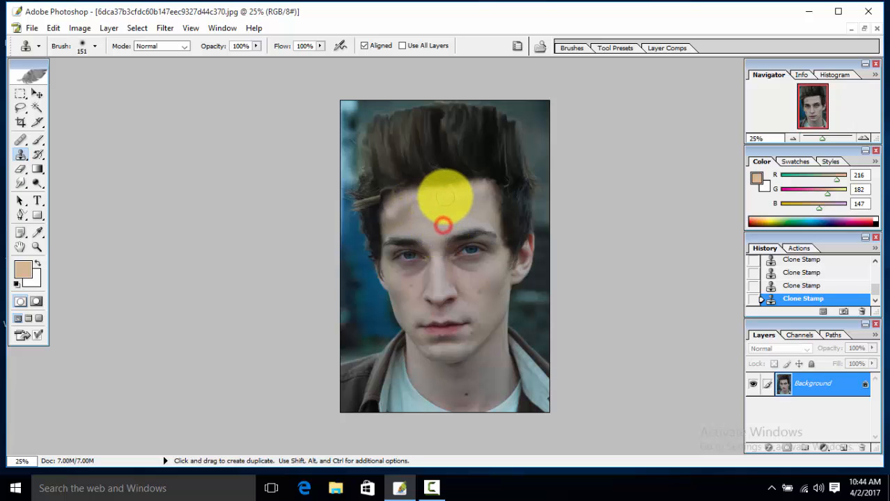
alt+click(444, 216)
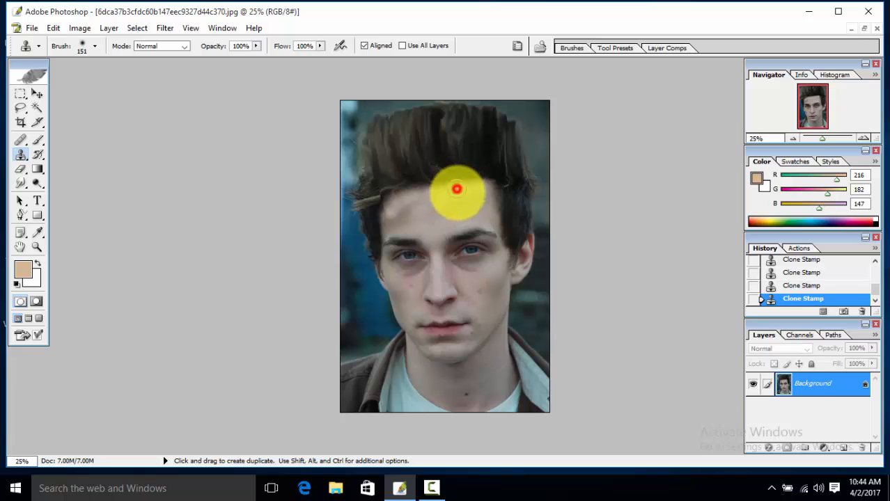
alt+click(446, 218)
click(468, 190)
alt+click(441, 223)
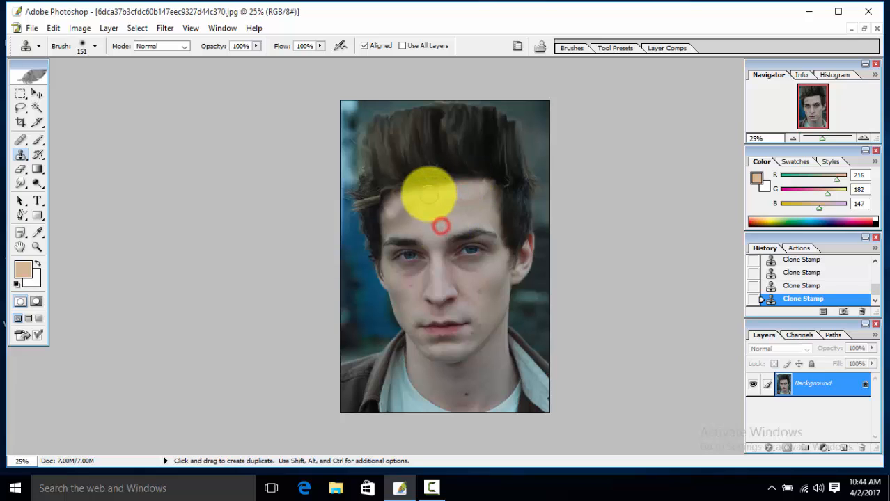
click(430, 193)
alt+click(429, 211)
click(421, 196)
alt+click(429, 215)
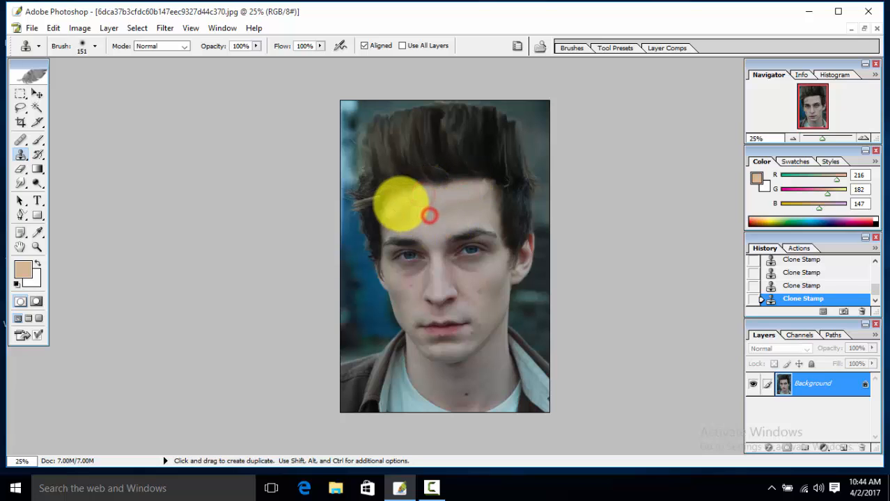
alt+click(429, 220)
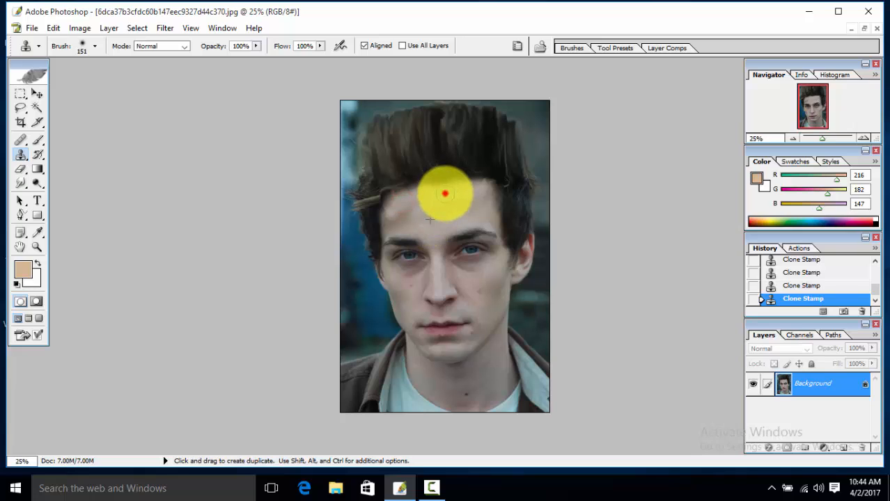
Step: Resample skin and stamp over the remaining streaks on the right and left forehead to clean the hairline
alt+click(440, 206)
click(489, 197)
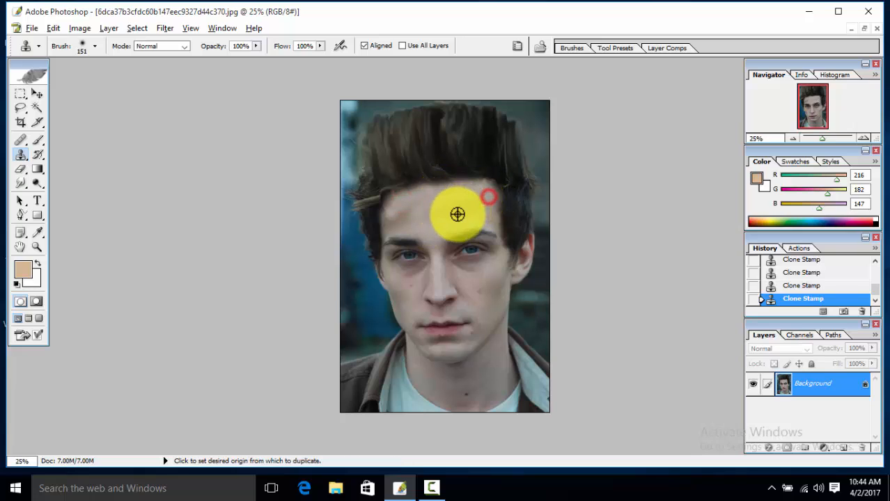
alt+click(457, 215)
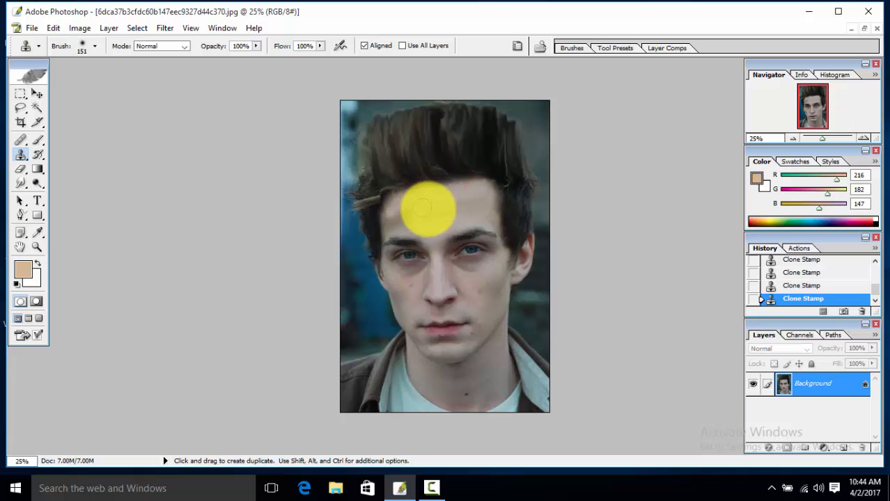
alt+click(431, 200)
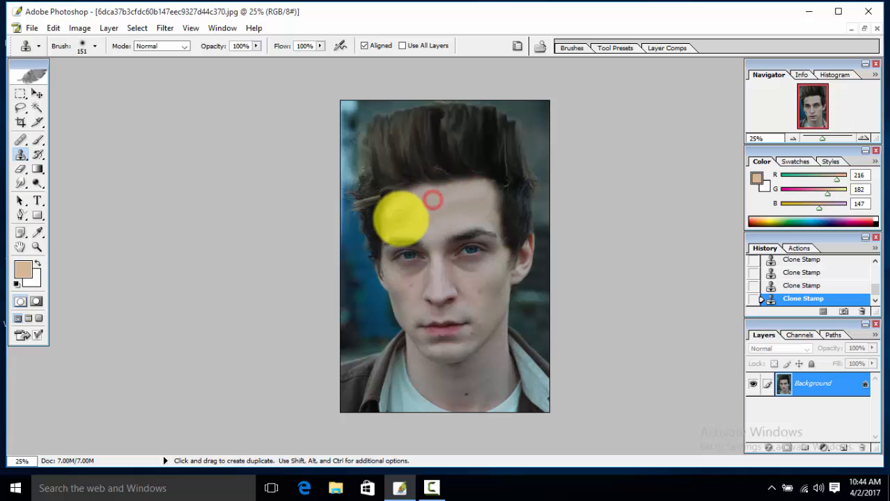
alt+click(422, 206)
alt+click(414, 209)
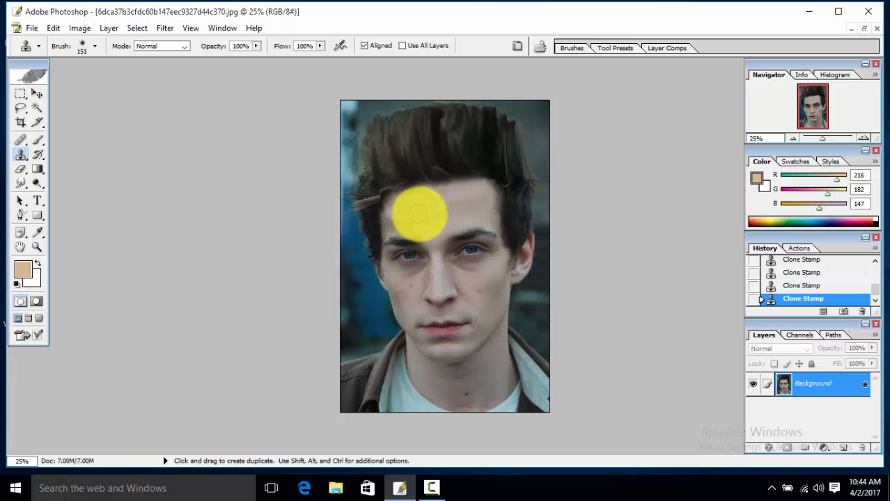
alt+click(420, 217)
alt+click(425, 213)
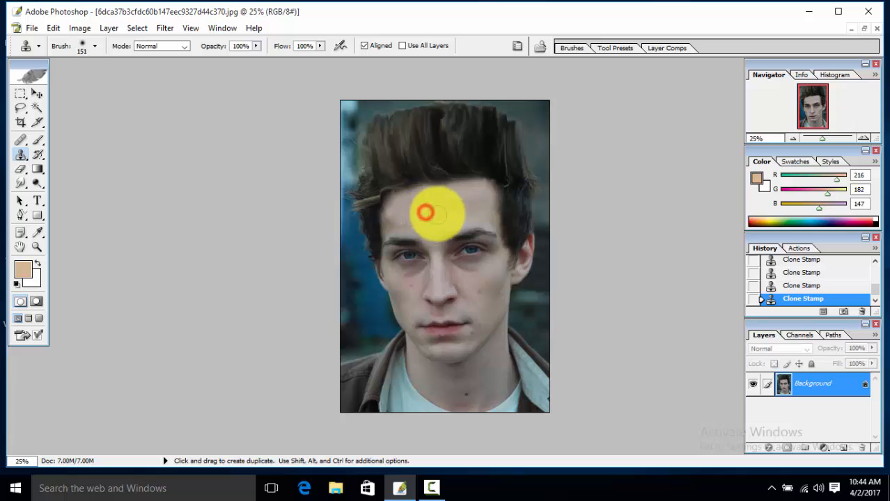
alt+click(431, 210)
alt+click(440, 207)
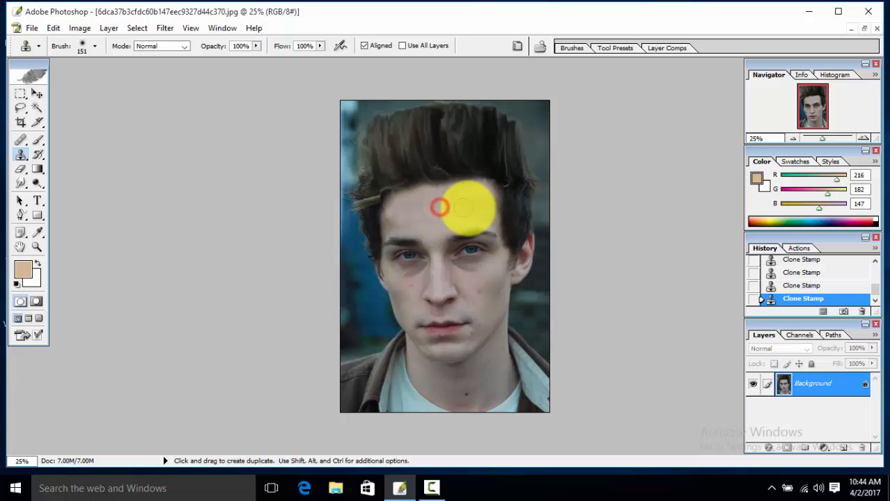
alt+click(465, 209)
alt+click(437, 211)
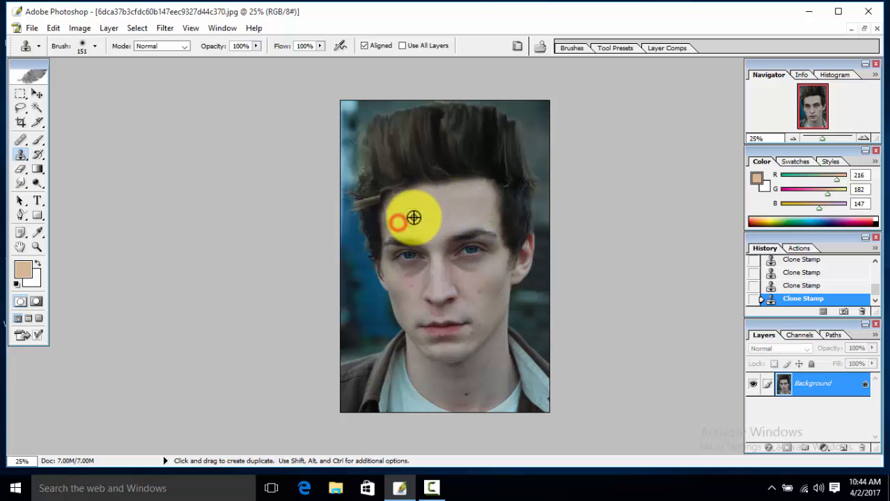
alt+click(414, 218)
alt+click(411, 222)
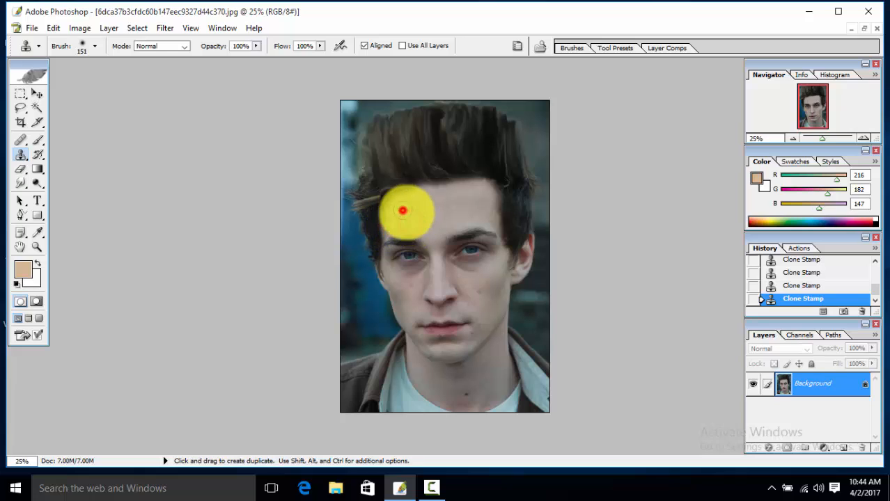
alt+click(416, 222)
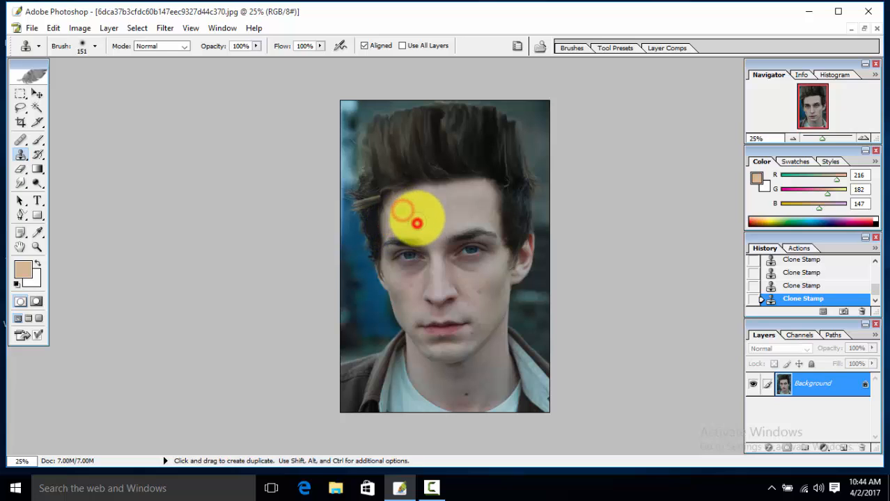
Step: Zoom in to 33.3% and clone skin over the streaks along the upper centre and right forehead hairline
ctrl+space+click(411, 219)
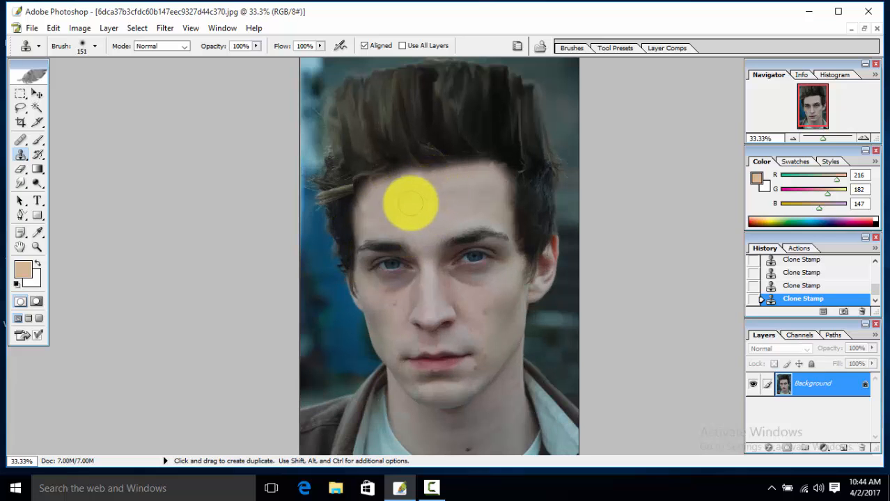
alt+click(414, 217)
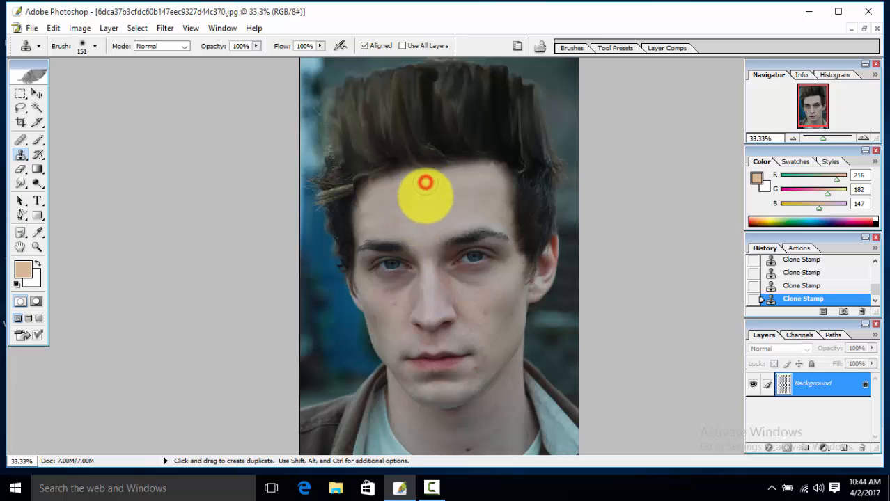
alt+click(425, 206)
click(440, 177)
alt+click(431, 198)
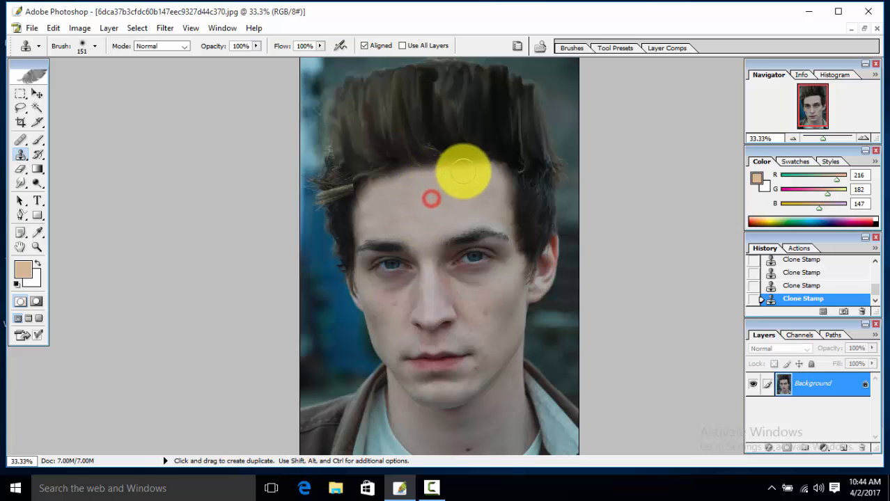
click(463, 171)
alt+click(443, 214)
click(482, 173)
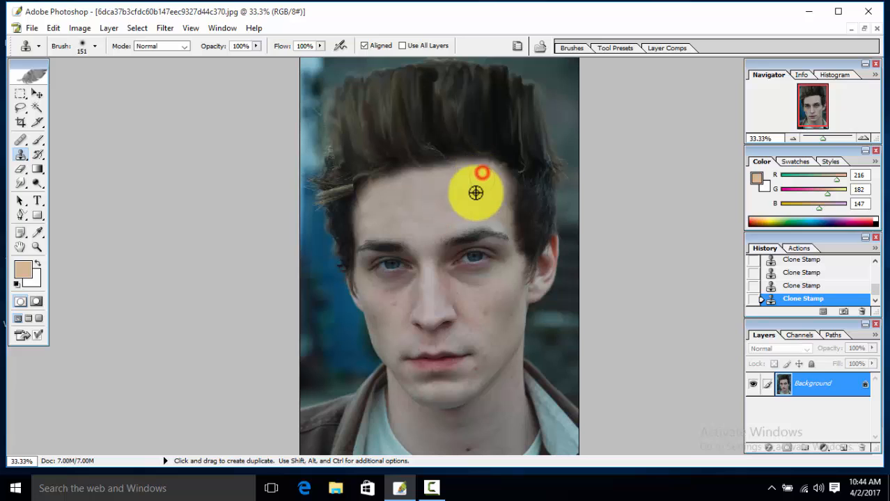
Step: Resample forehead skin and stamp over the leftover hair streaks on the right side of the hairline
alt+click(475, 194)
click(498, 176)
alt+click(464, 201)
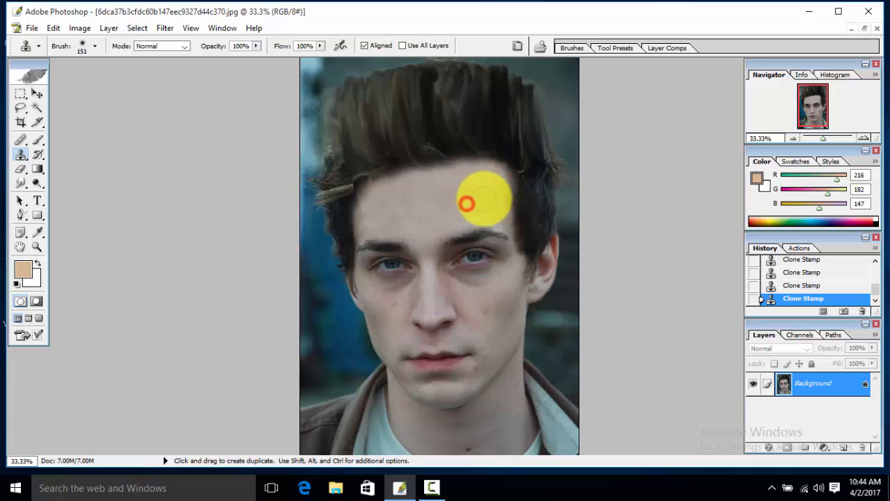
click(498, 198)
alt+click(463, 209)
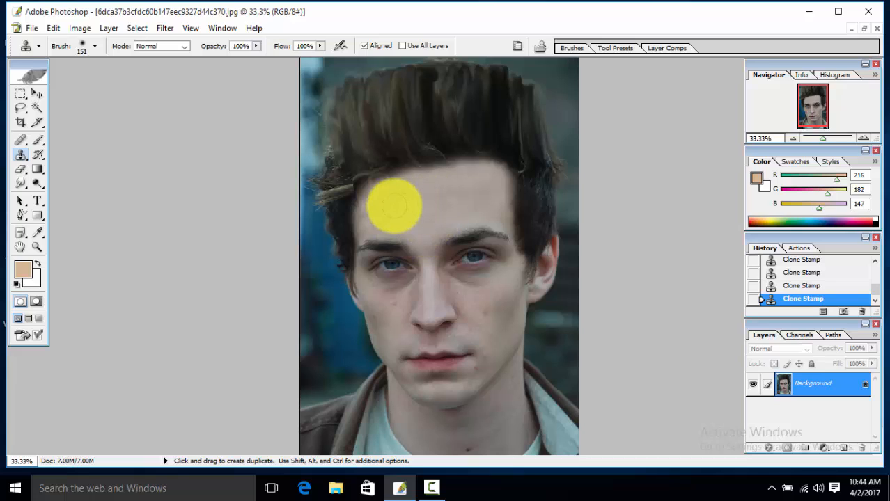
Step: Clone skin over the remaining streaks along the left side of the forehead hairline
alt+click(397, 202)
click(369, 197)
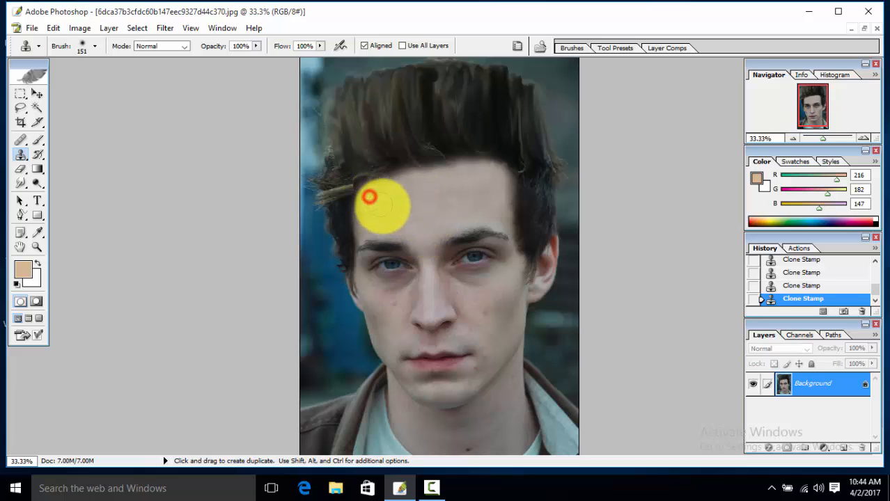
alt+click(389, 207)
click(391, 189)
alt+click(403, 205)
click(410, 180)
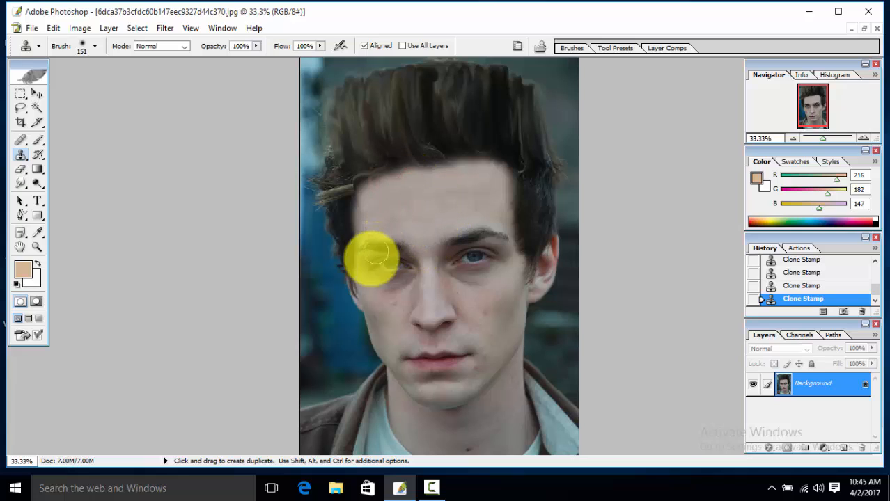
Step: Sample the blue background and clone it over the smudged hair sticking out beside the left side of the head
alt+click(327, 286)
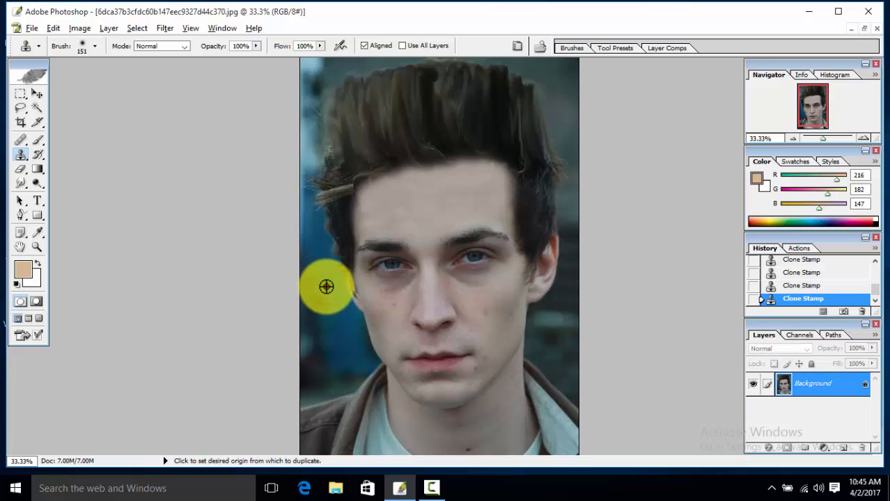
click(304, 181)
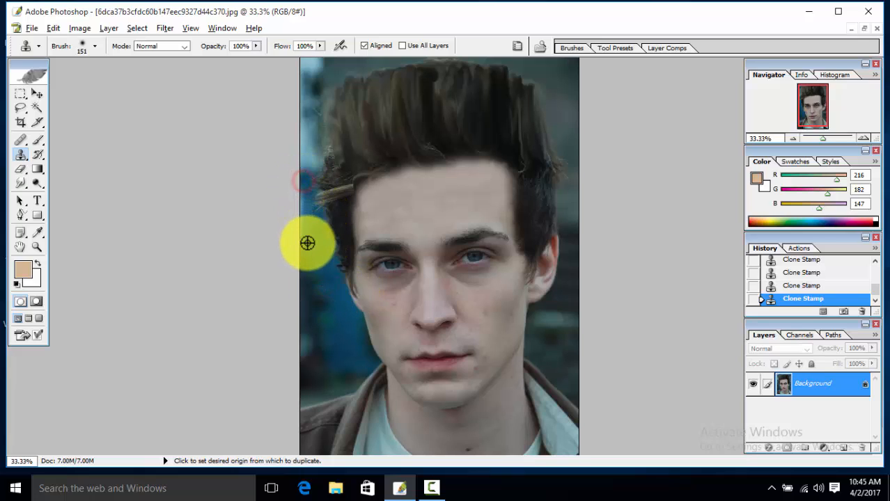
alt+click(318, 242)
click(306, 184)
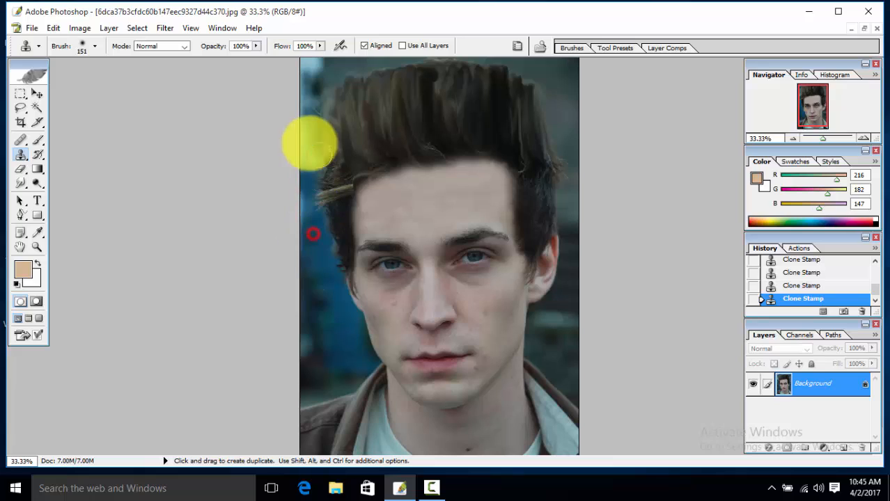
click(310, 158)
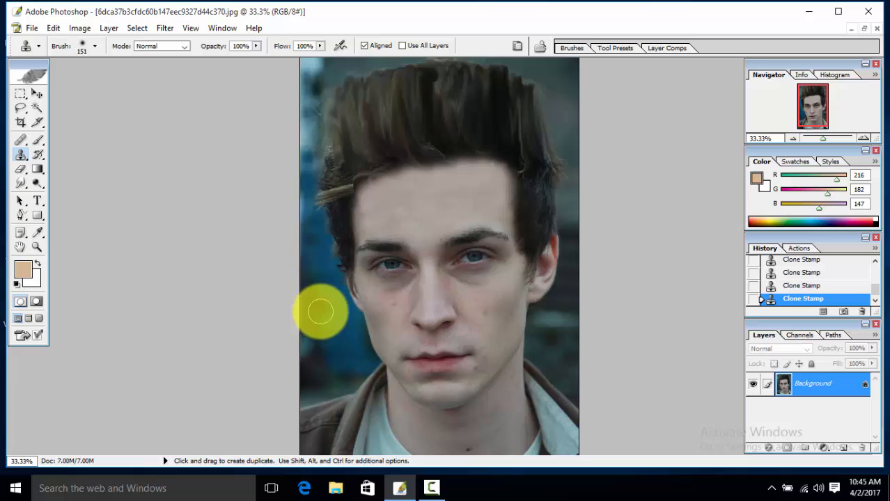
alt+click(330, 308)
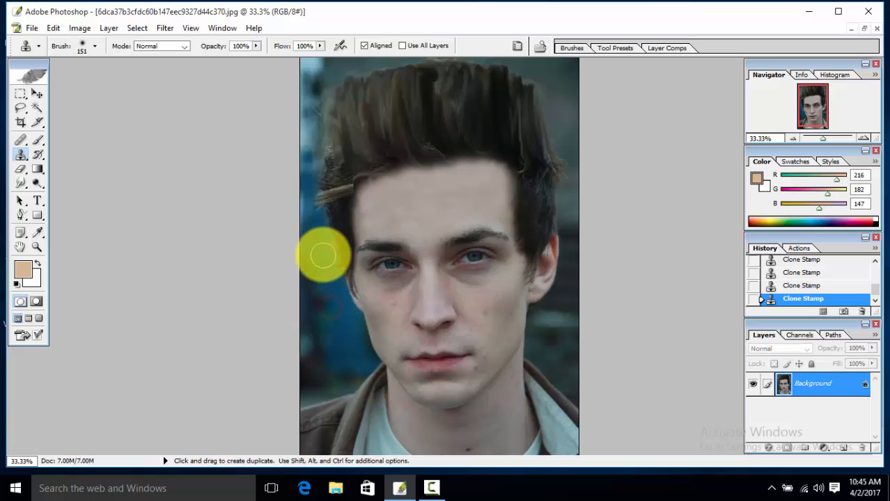
click(323, 255)
alt+click(323, 301)
drag(330, 244, 316, 220)
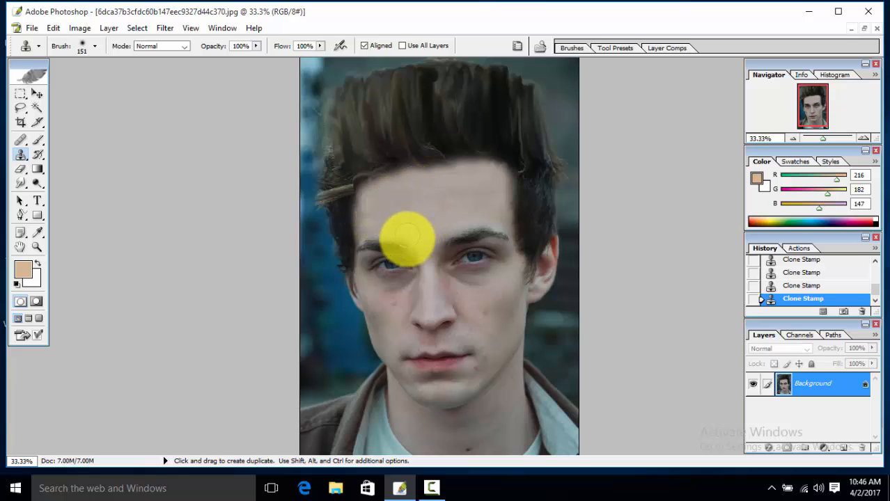
scroll(396, 273, down, 1)
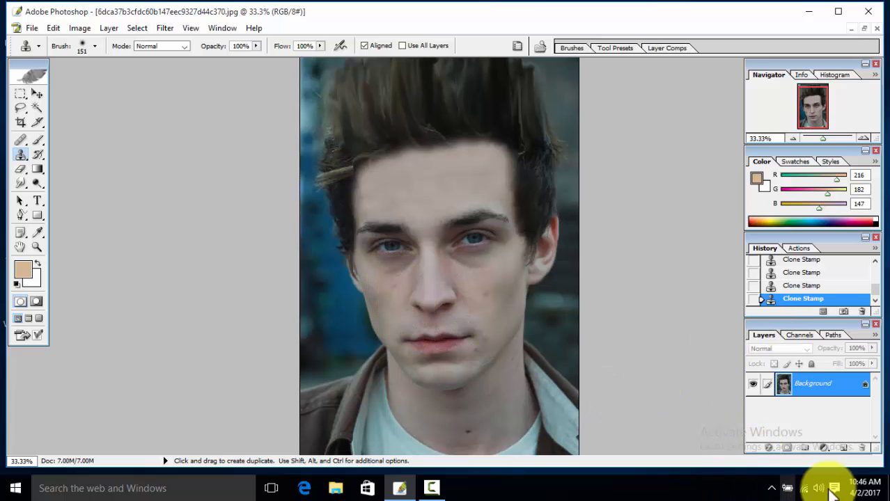
click(429, 487)
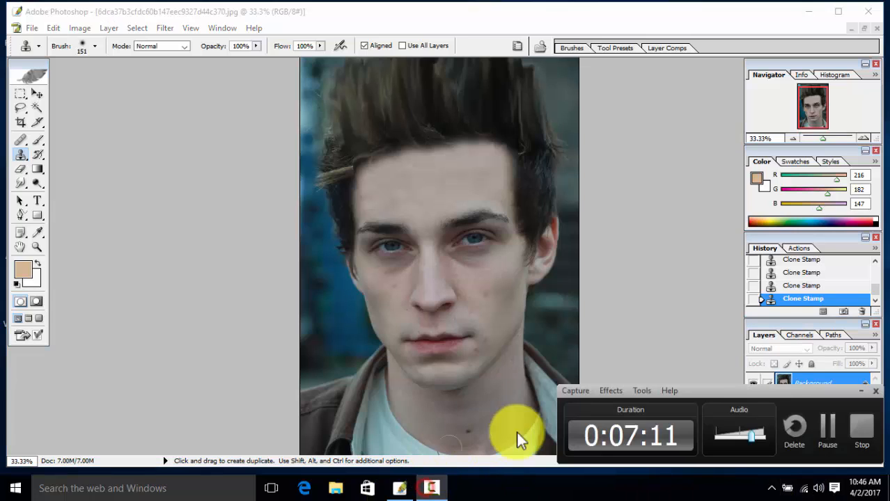